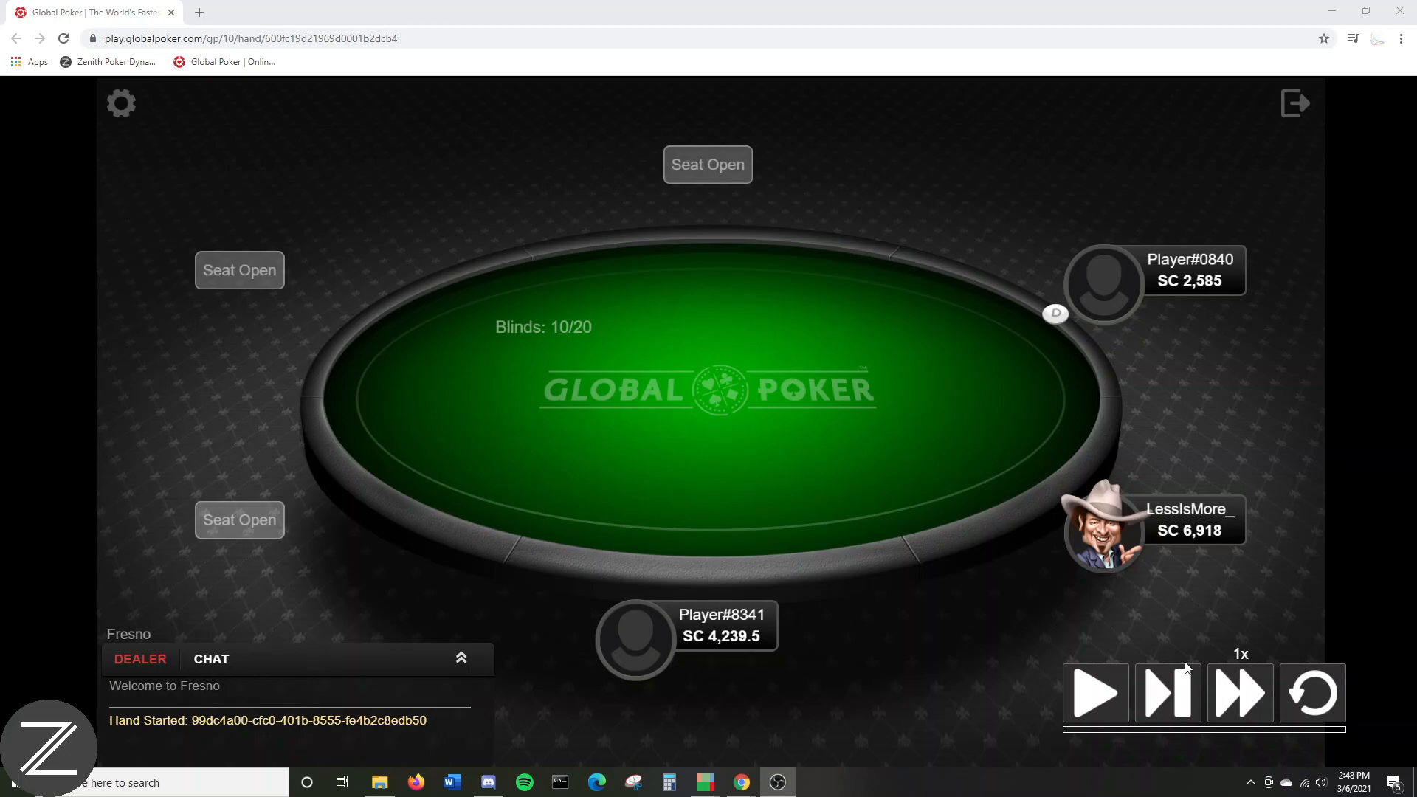
# - Advance the poker hand replay action by action through the preflop betting to the flop
pyautogui.click(1154, 714)
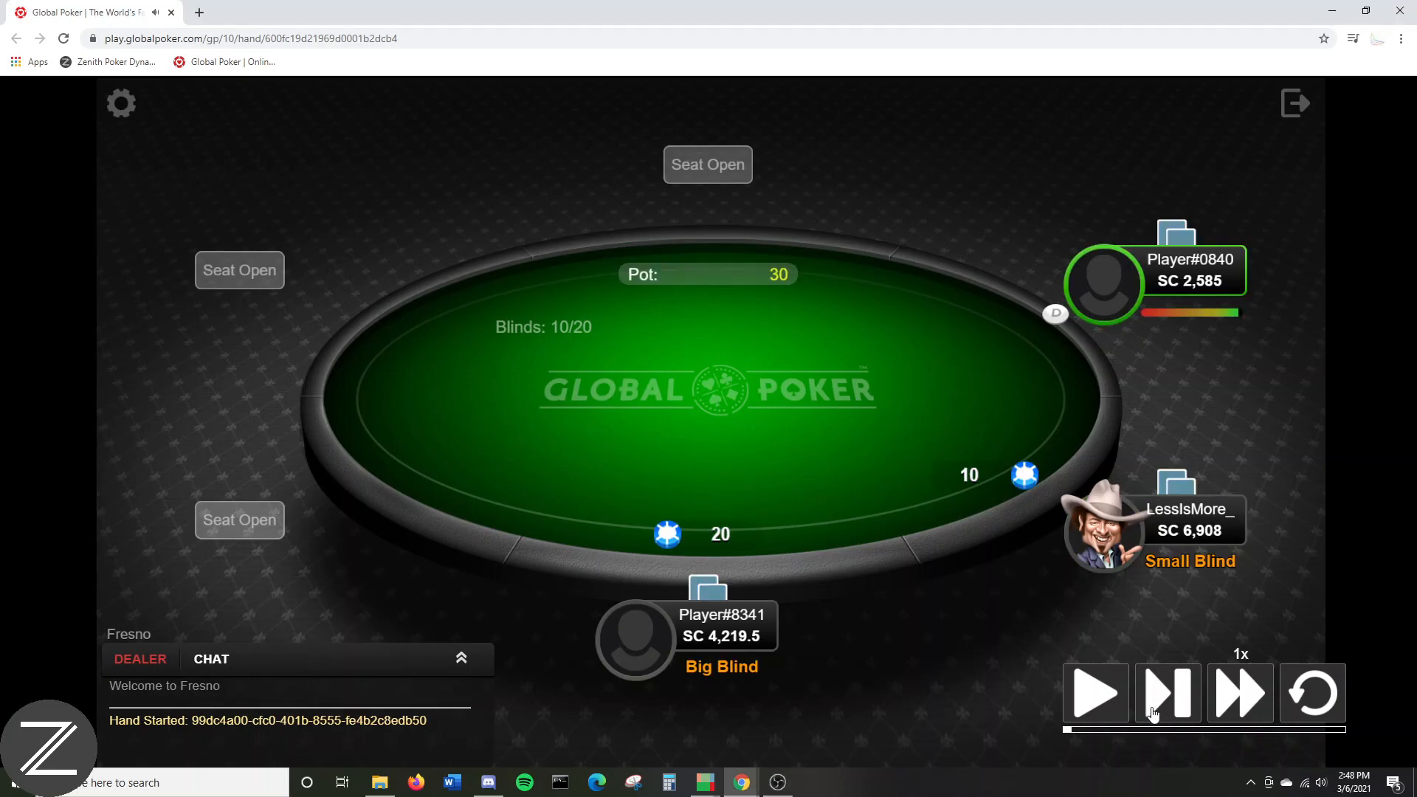
pyautogui.click(1154, 714)
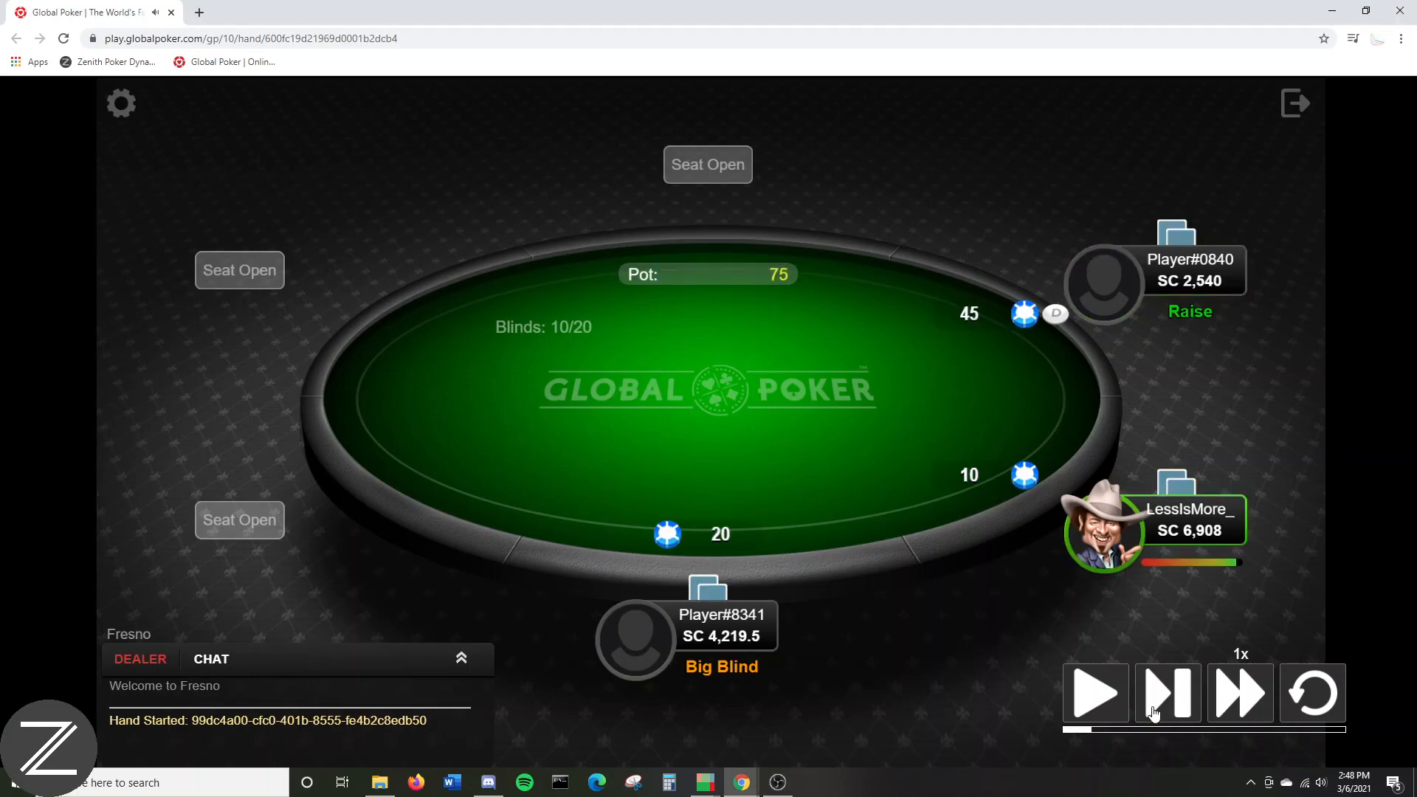
pyautogui.click(1155, 712)
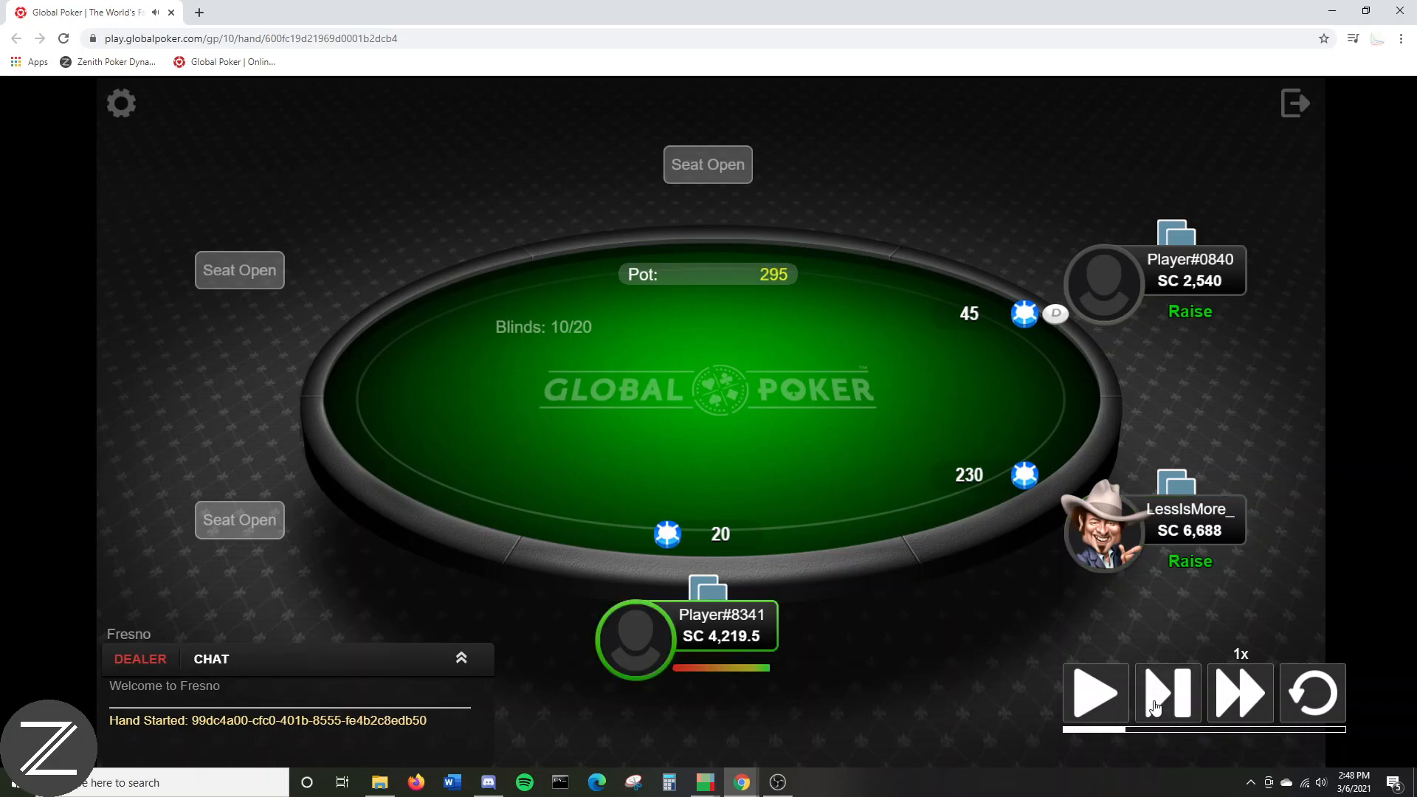
pyautogui.click(1156, 707)
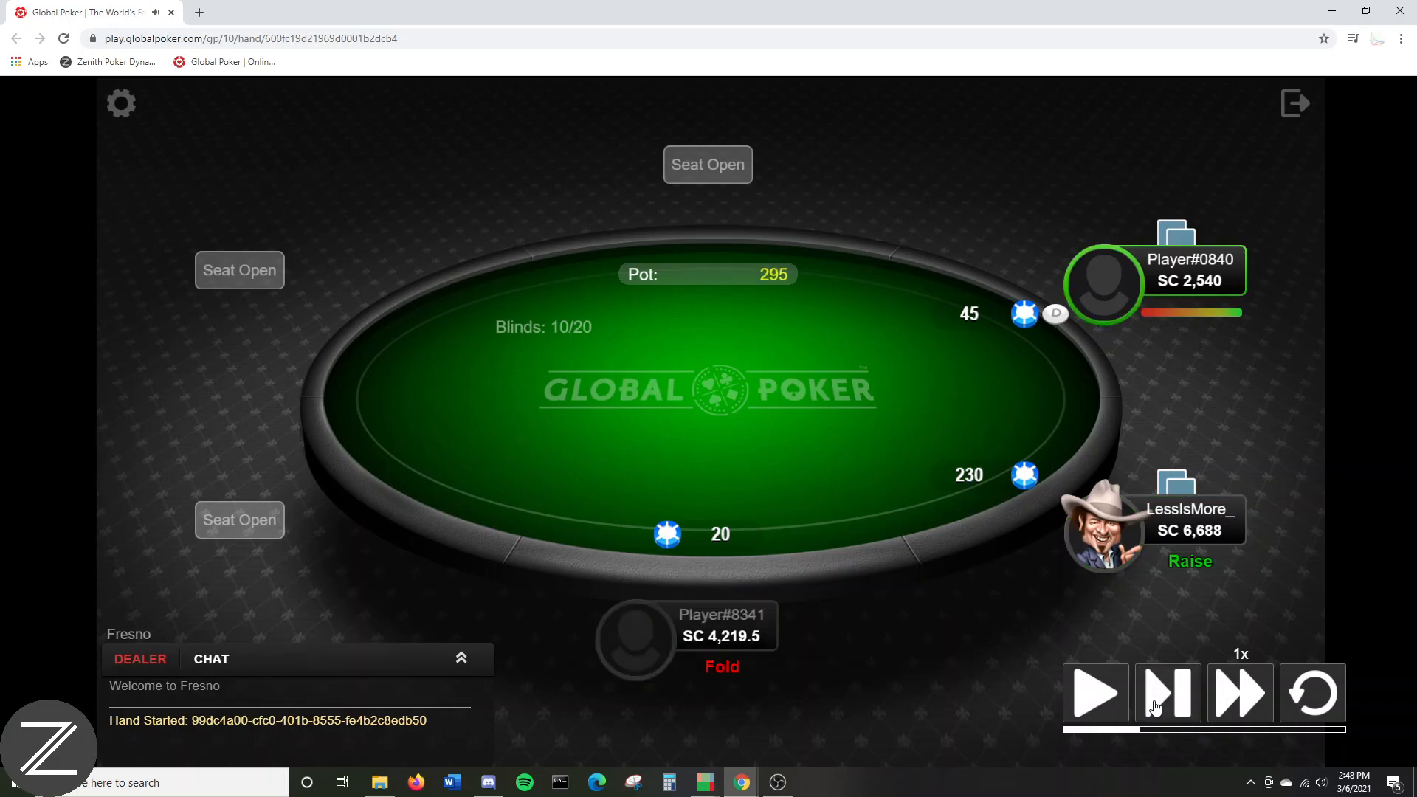
pyautogui.click(1156, 707)
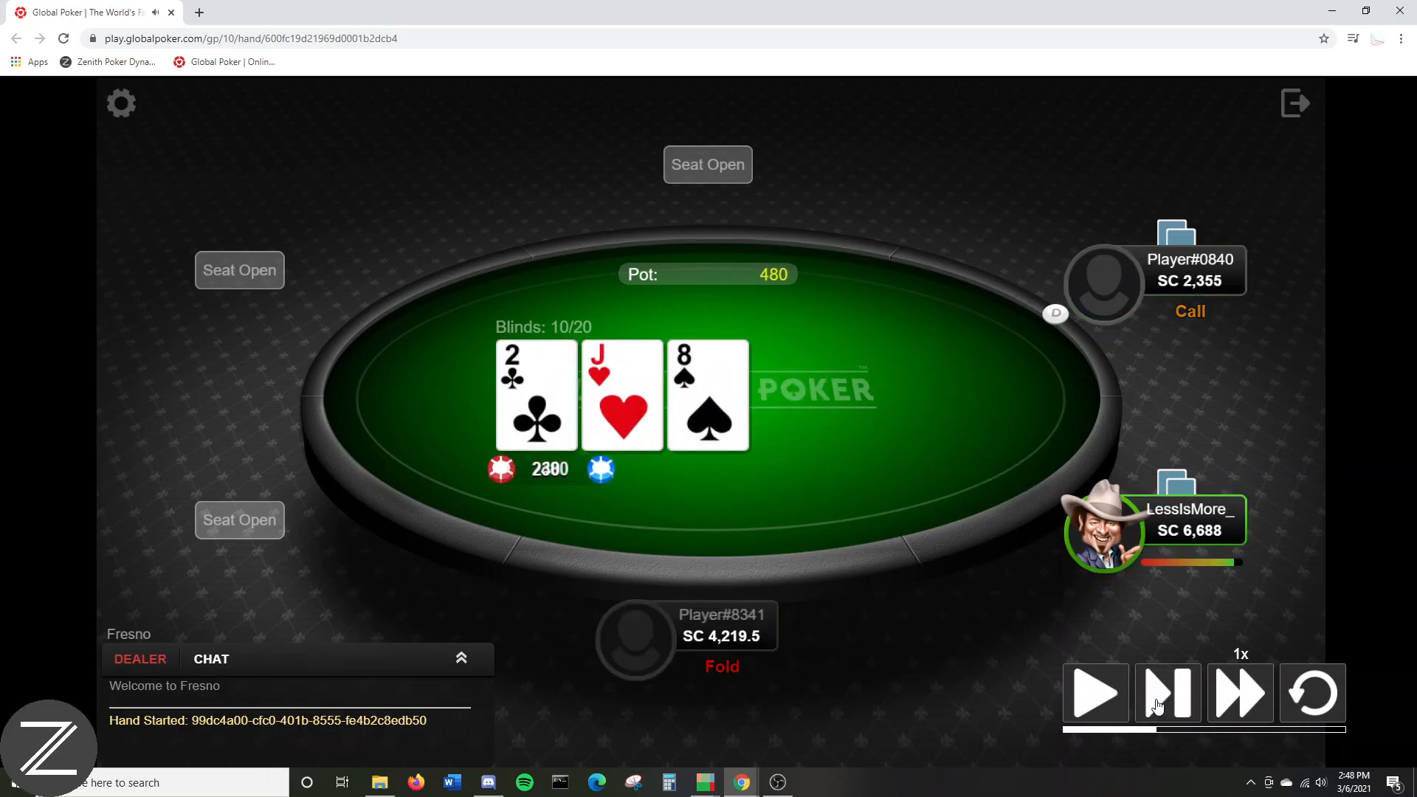
# - Advance the replay through the flop and turn betting until the river card is dealt
pyautogui.click(1157, 708)
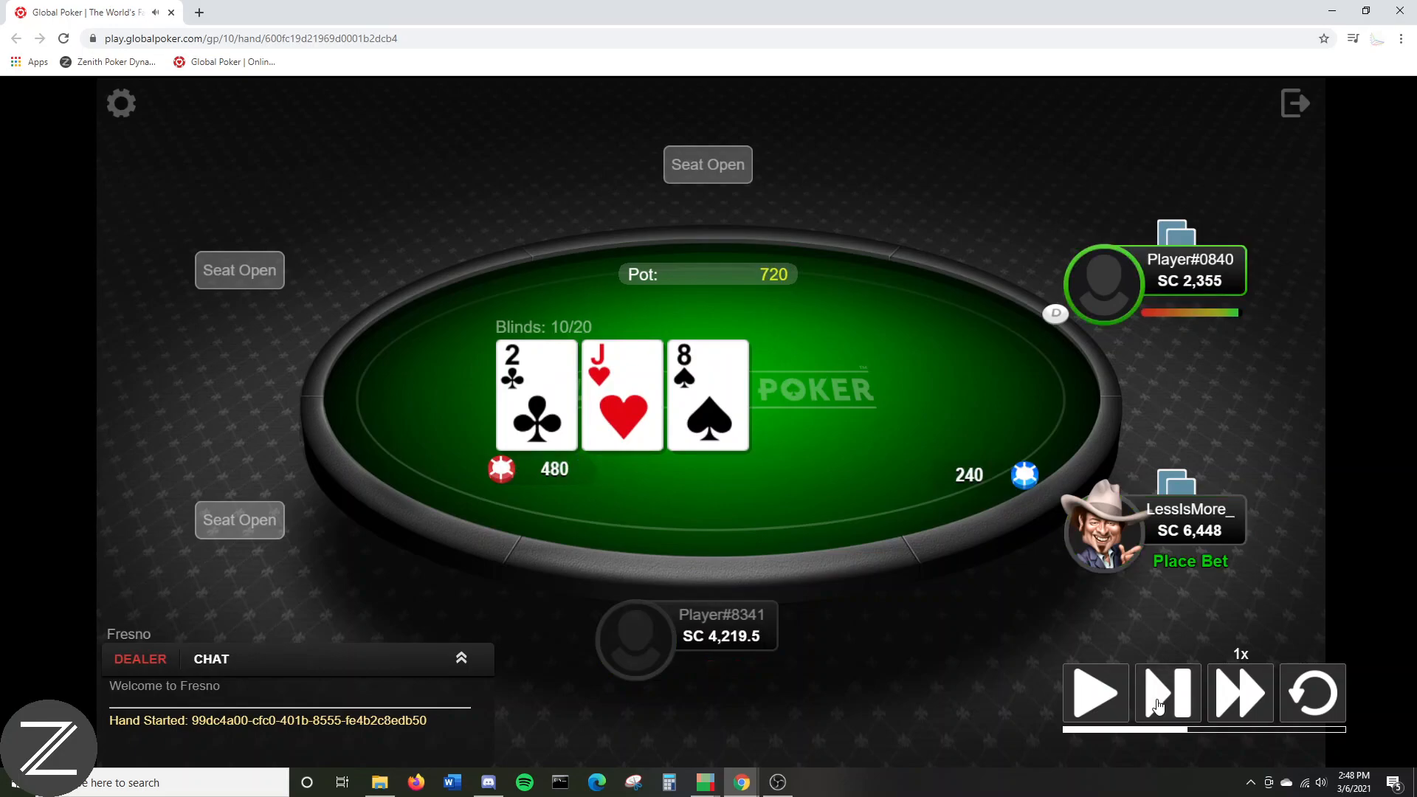
pyautogui.click(1157, 707)
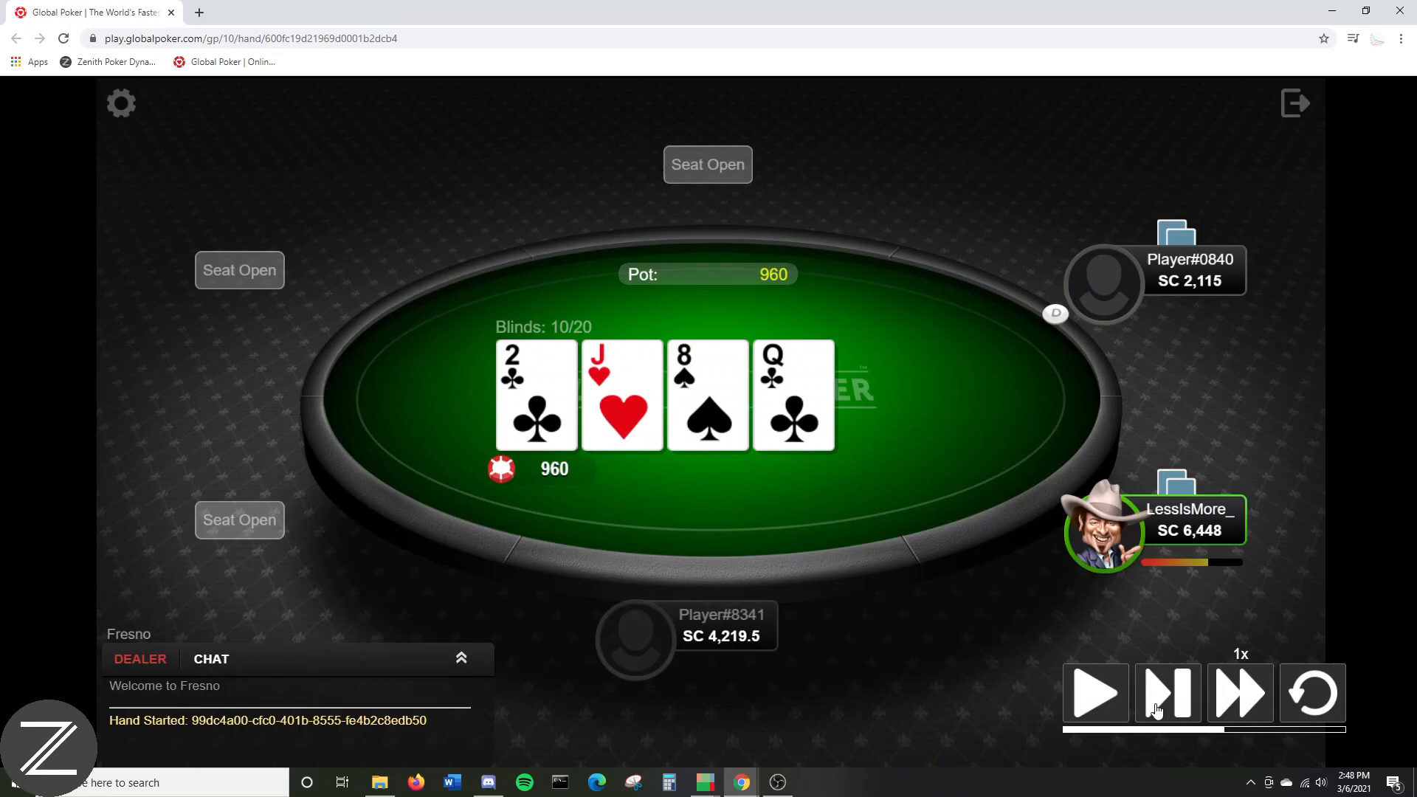
pyautogui.click(1158, 708)
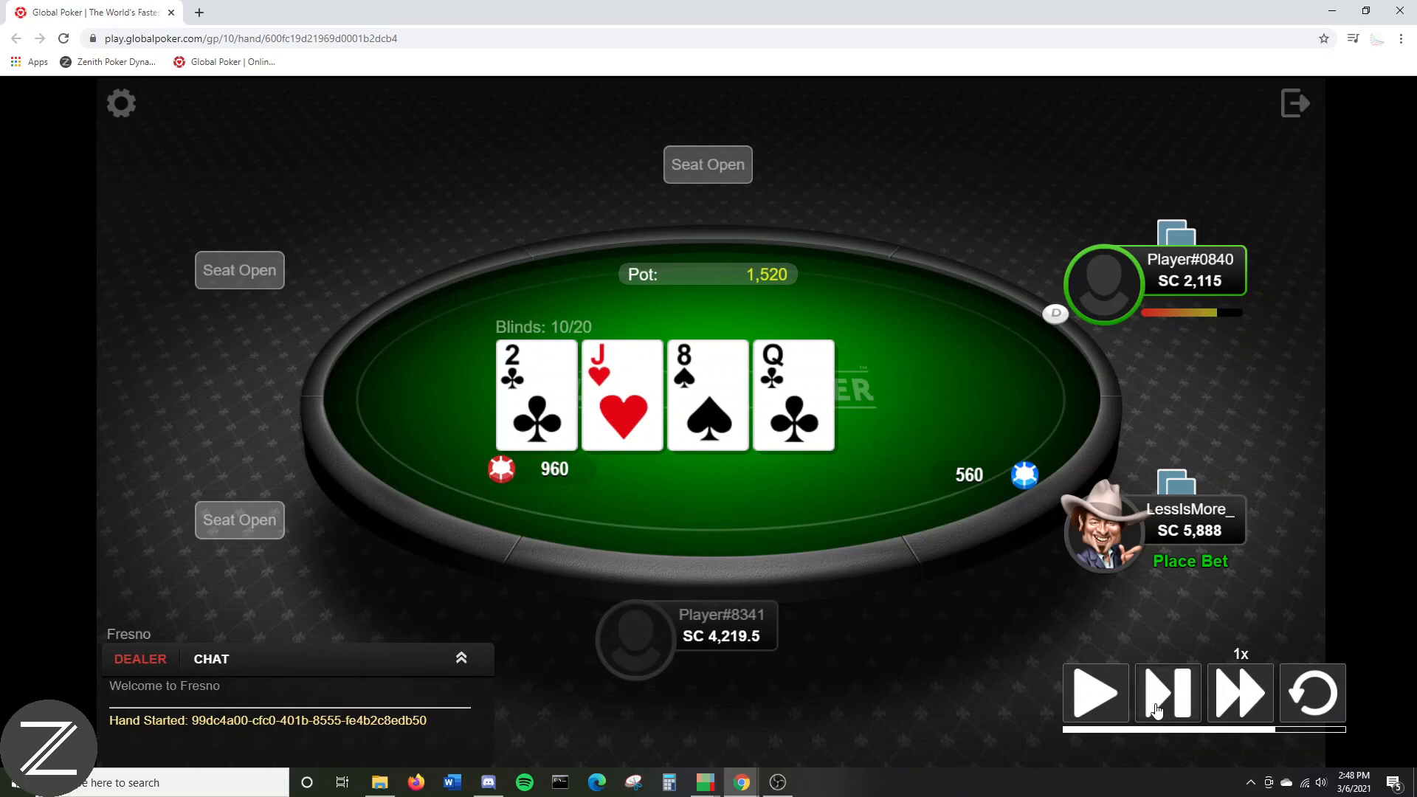
pyautogui.click(1157, 707)
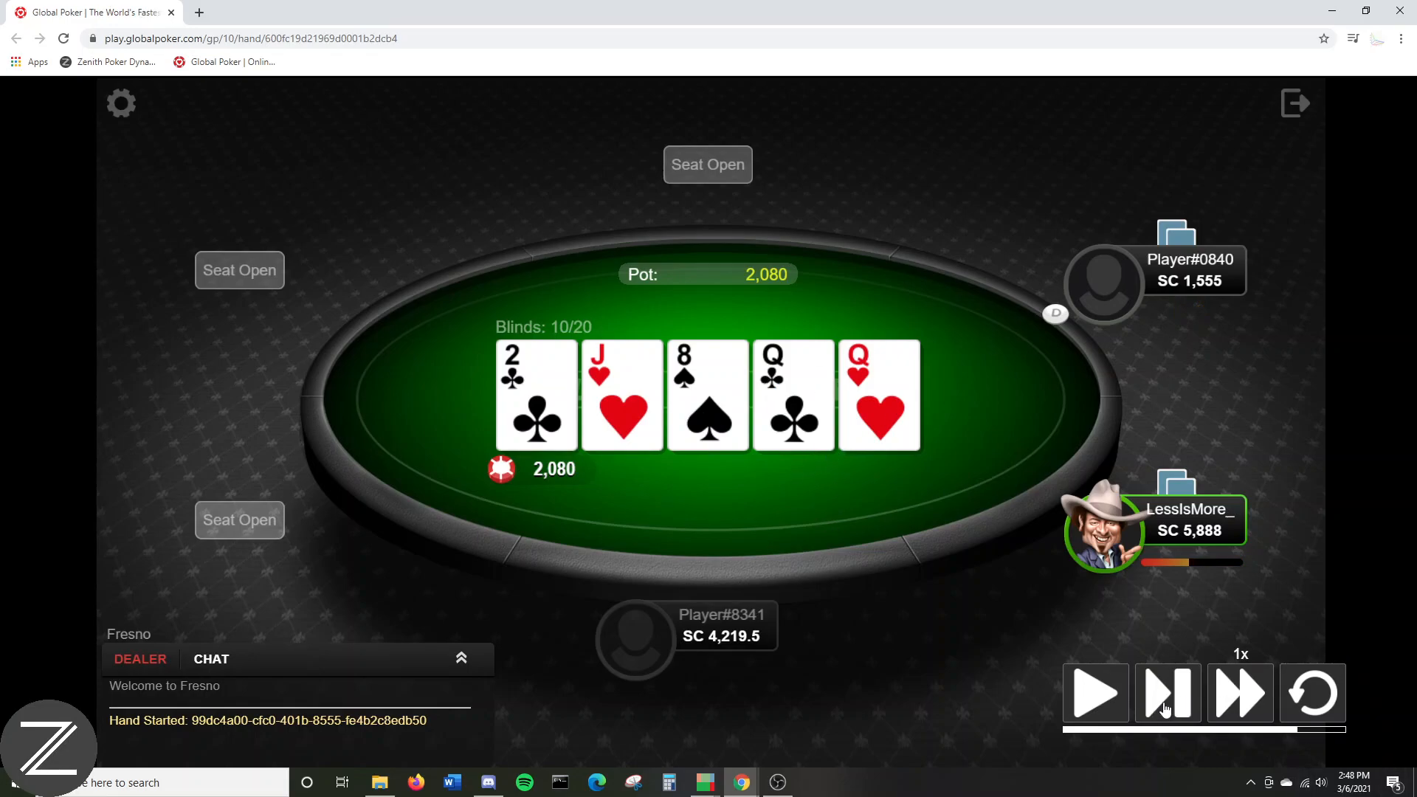
# - Advance the replay through the river betting to the showdown
pyautogui.click(1165, 708)
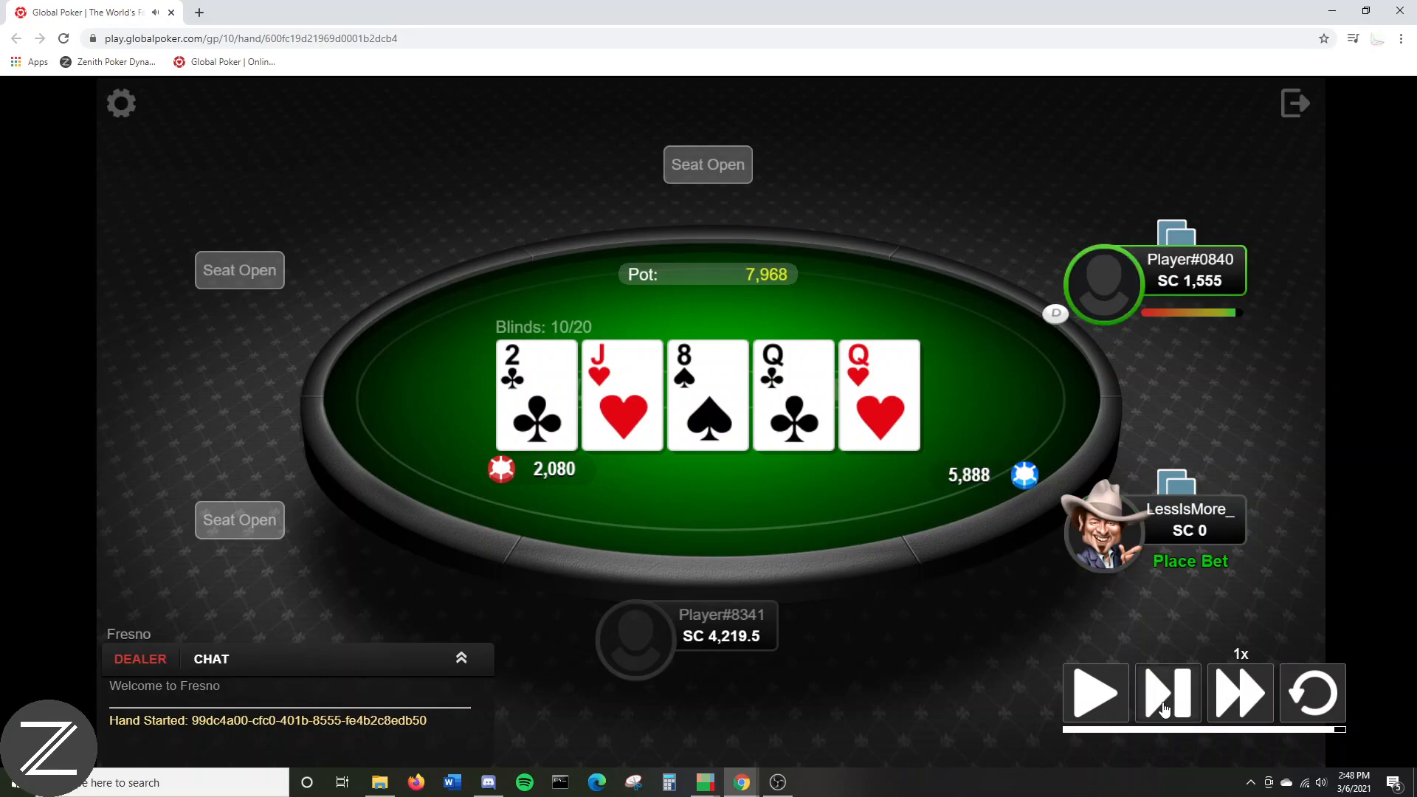
pyautogui.click(1165, 708)
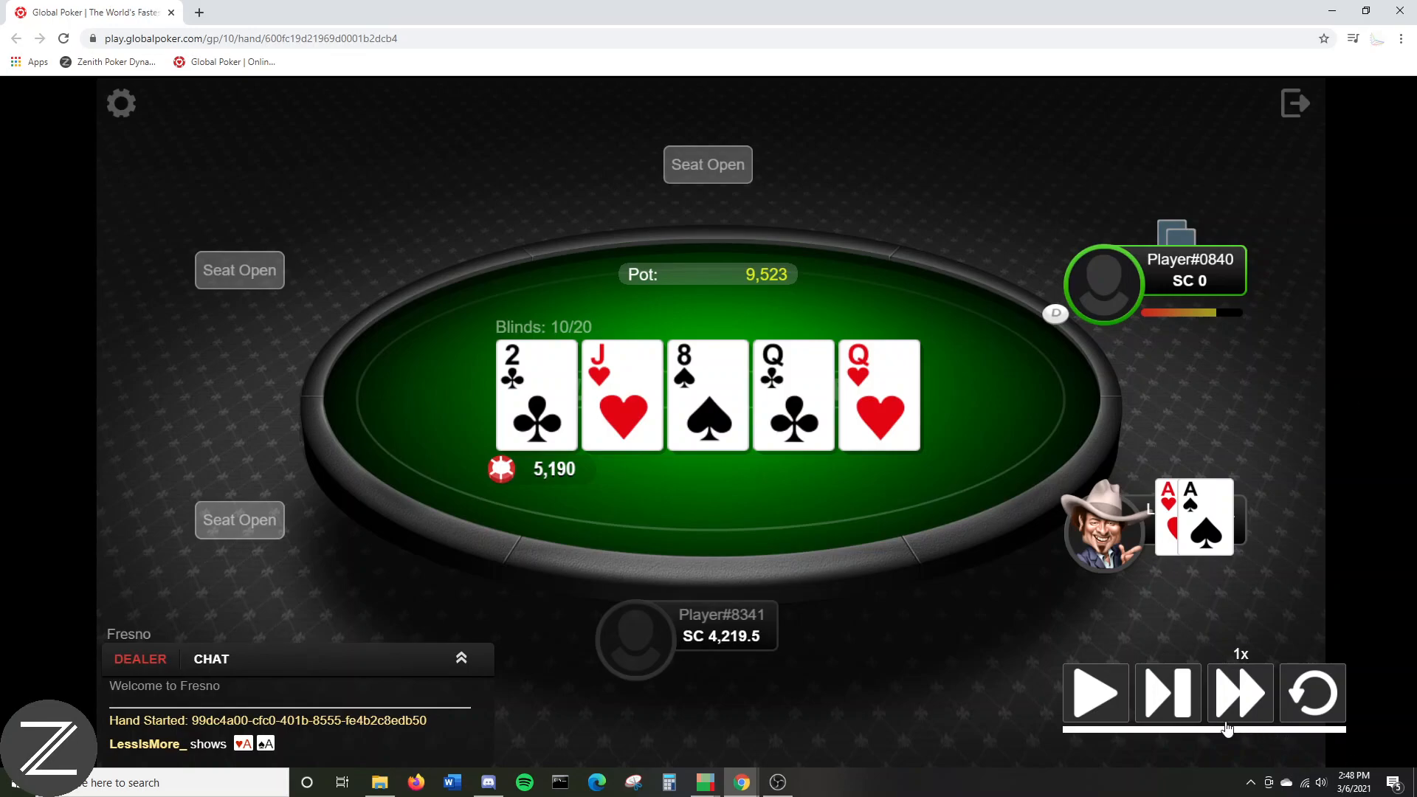
pyautogui.click(1192, 710)
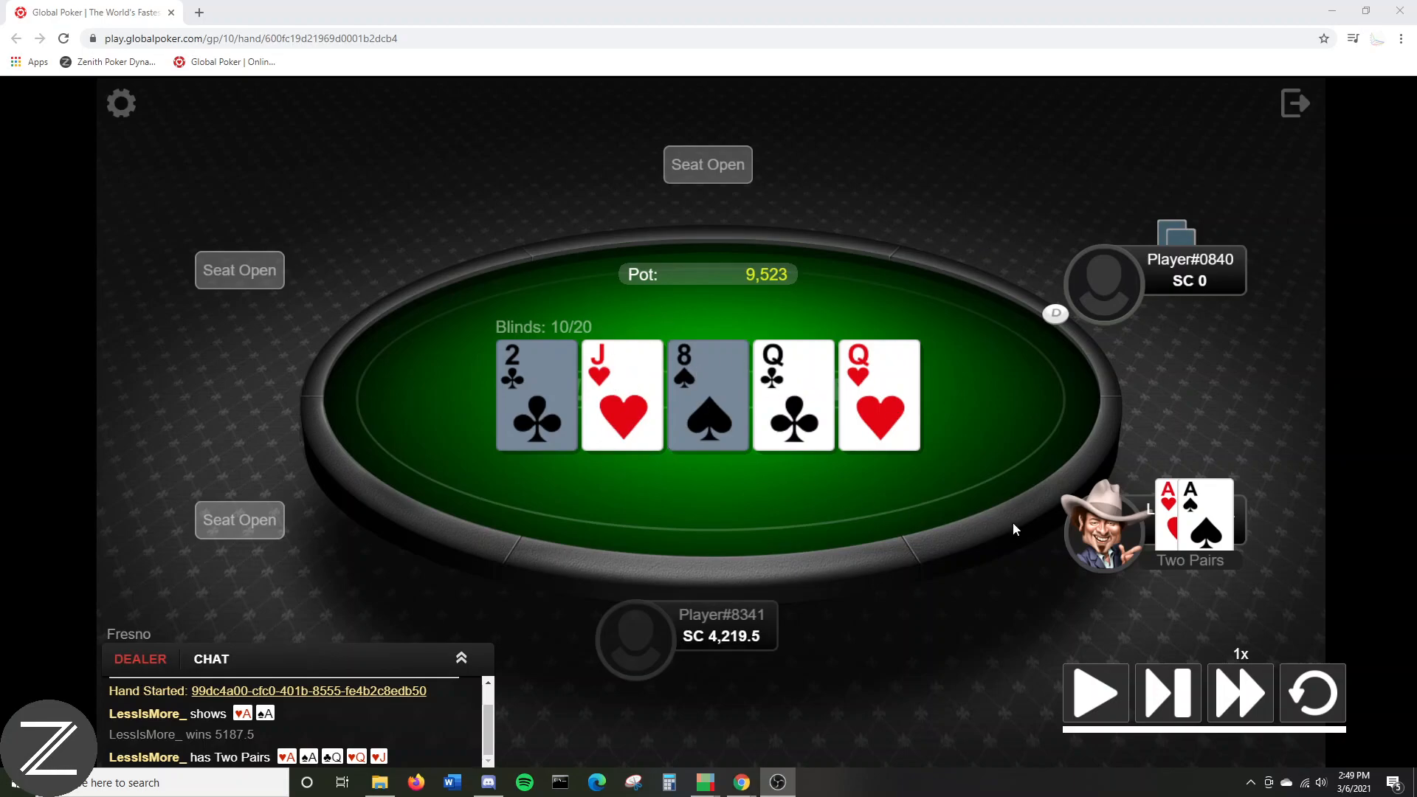
pyautogui.click(1169, 595)
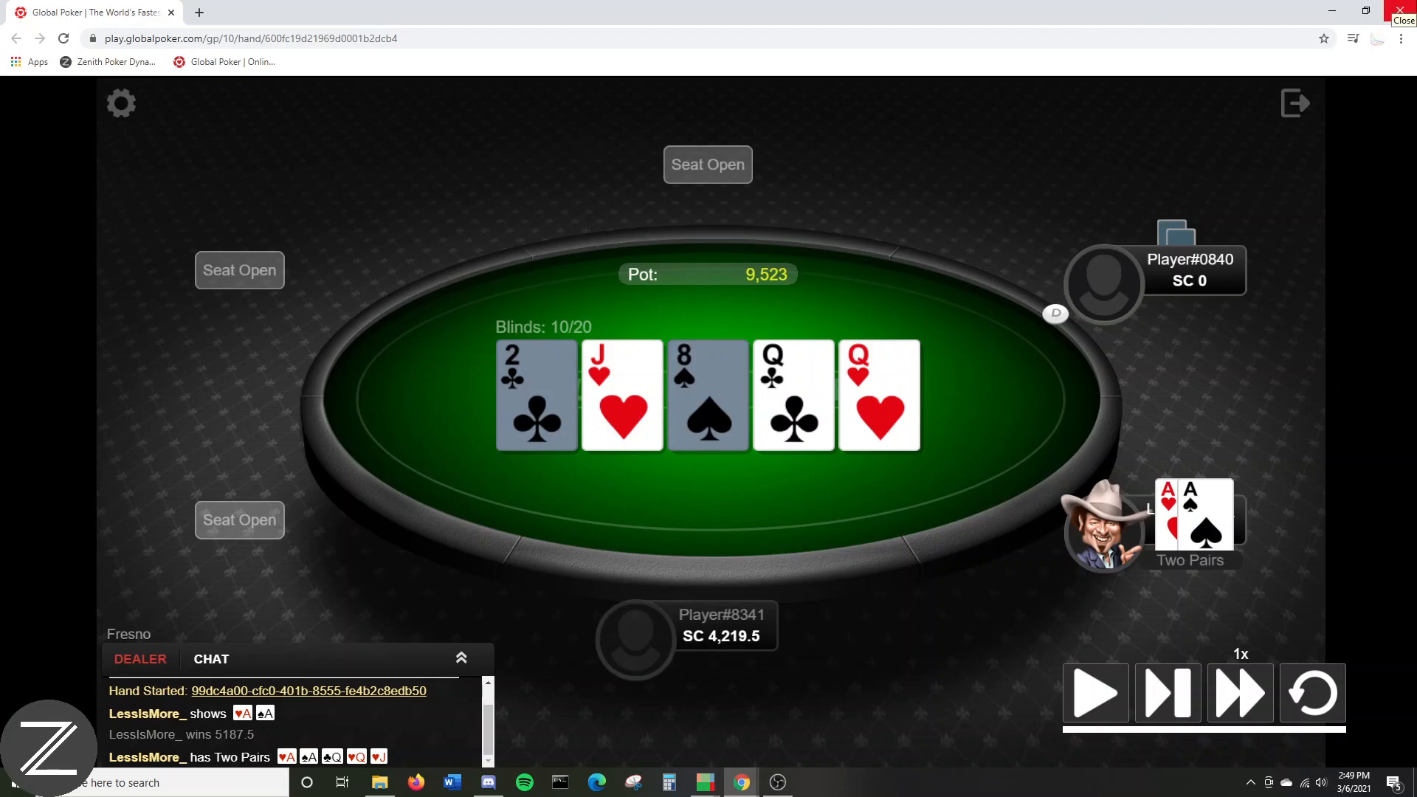
# - Close the hand replay window and view the tree-building settings of the Jh 8d 2c flop solution in PioViewer
pyautogui.click(1401, 9)
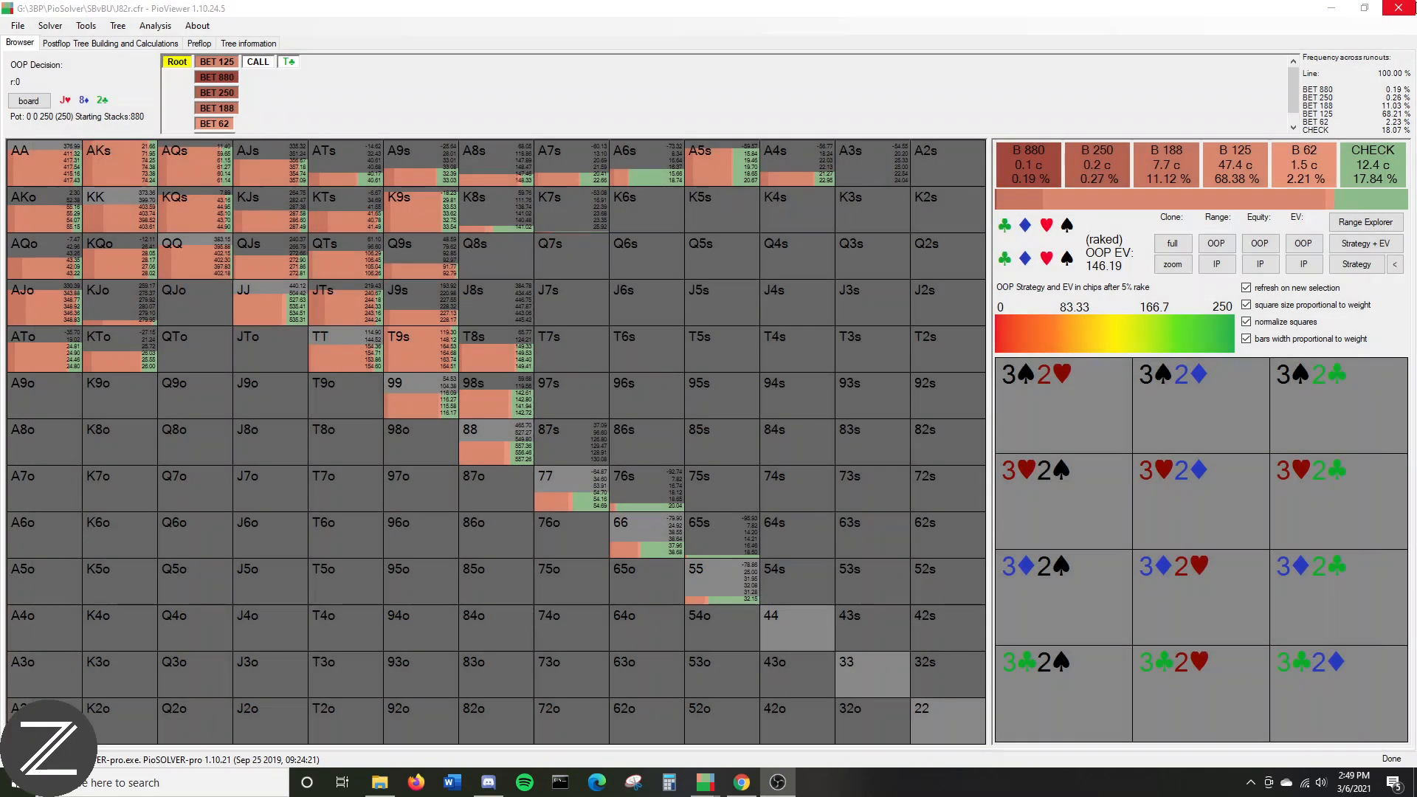
pyautogui.click(90, 44)
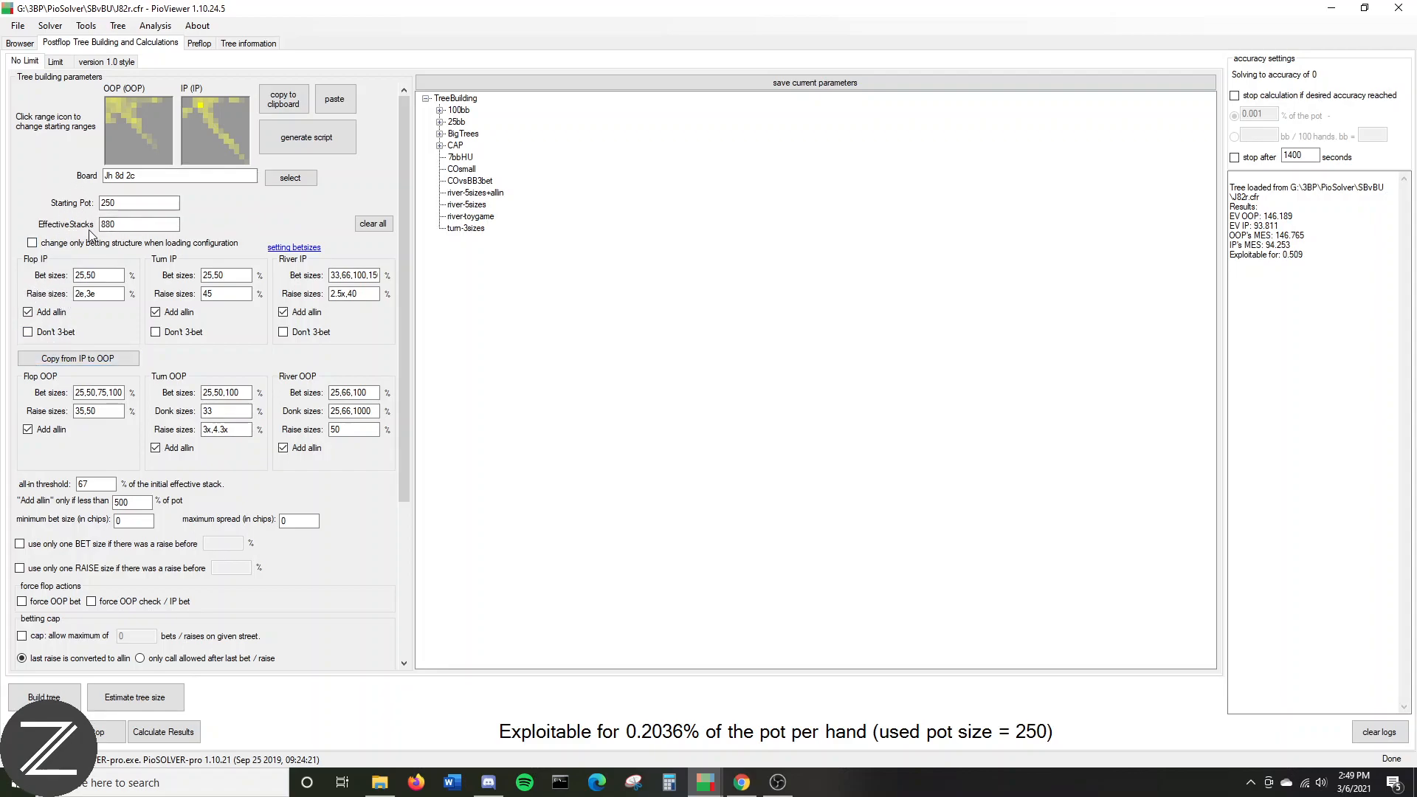
pyautogui.click(716, 790)
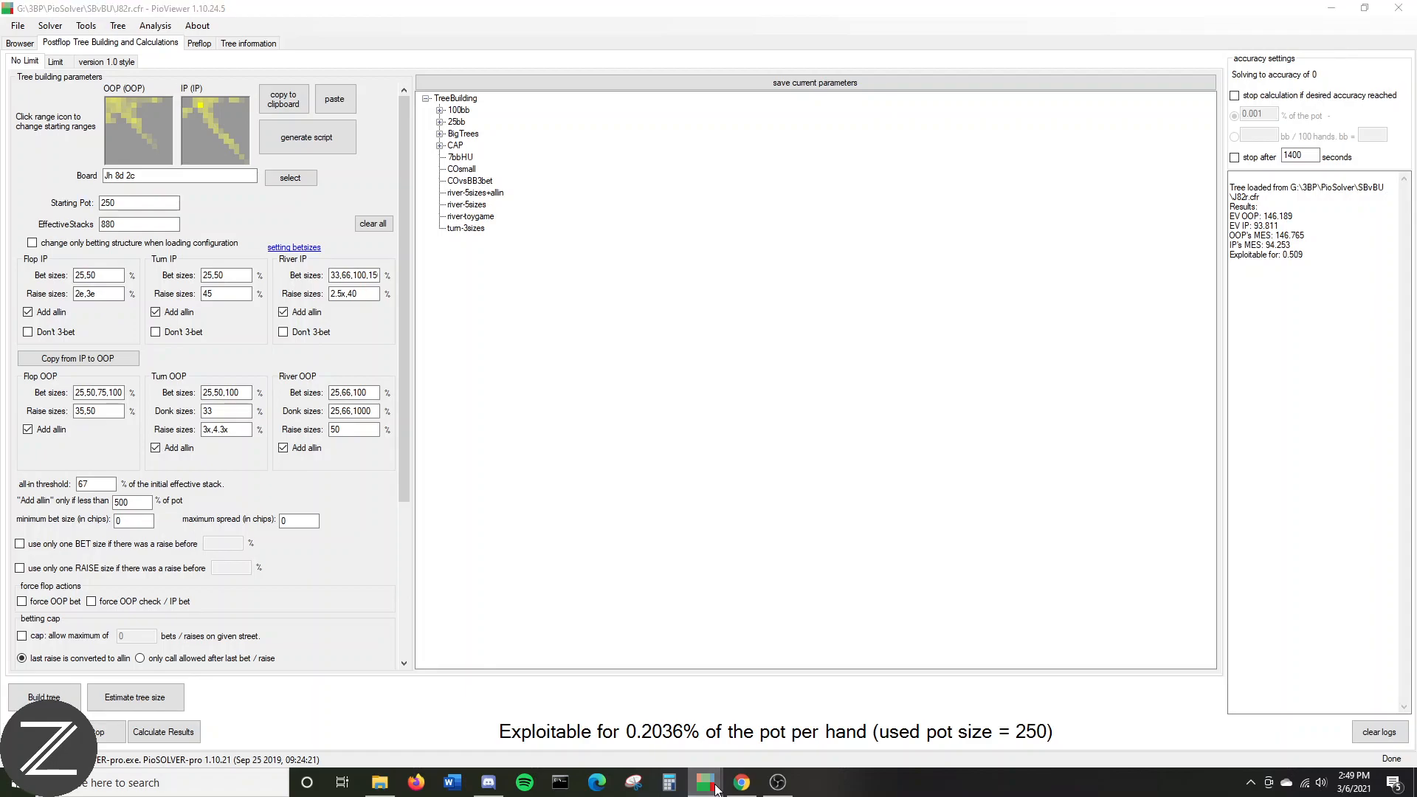
pyautogui.click(720, 788)
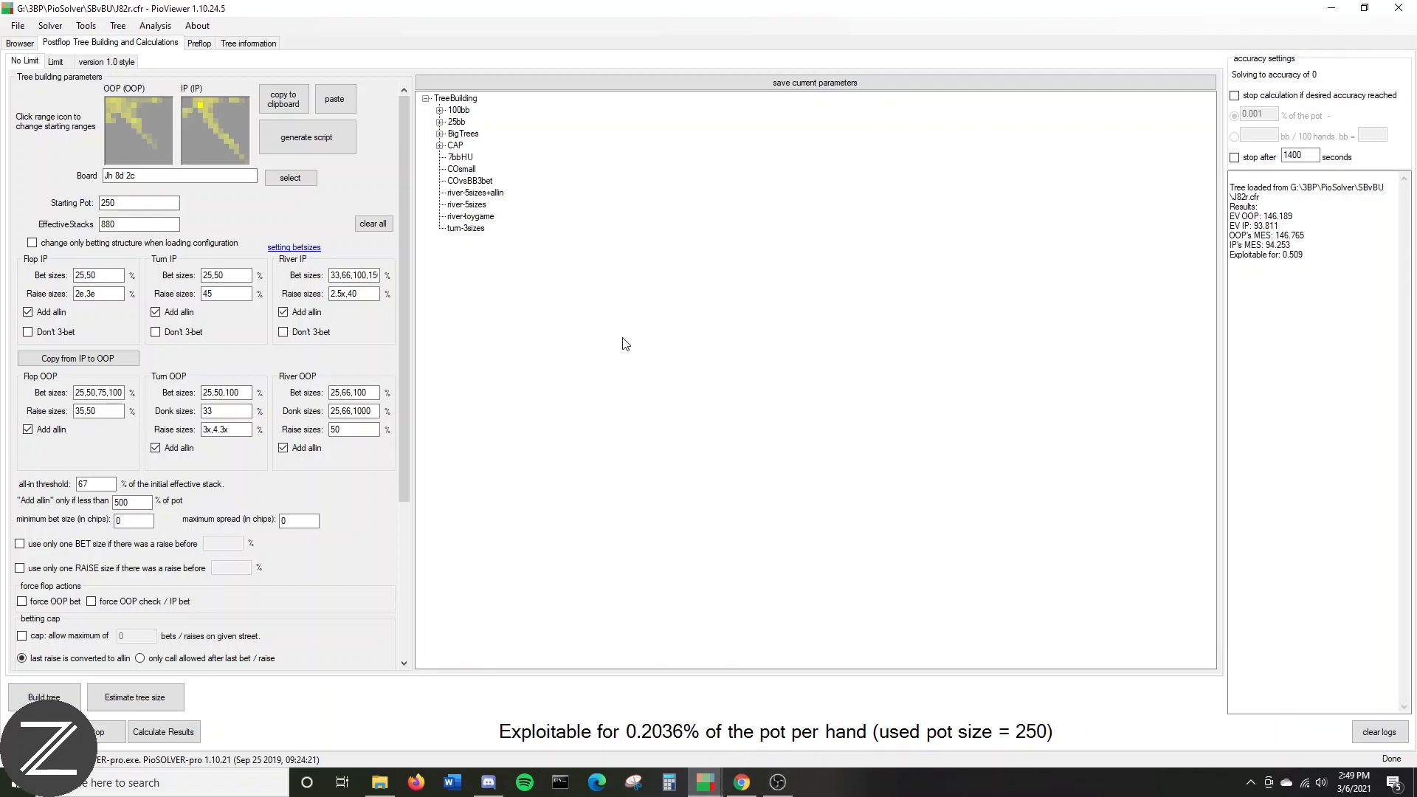
# - Browse the flop strategy through OOP's 125 bet and IP's call, and return to IP's decision facing the bet
pyautogui.click(20, 43)
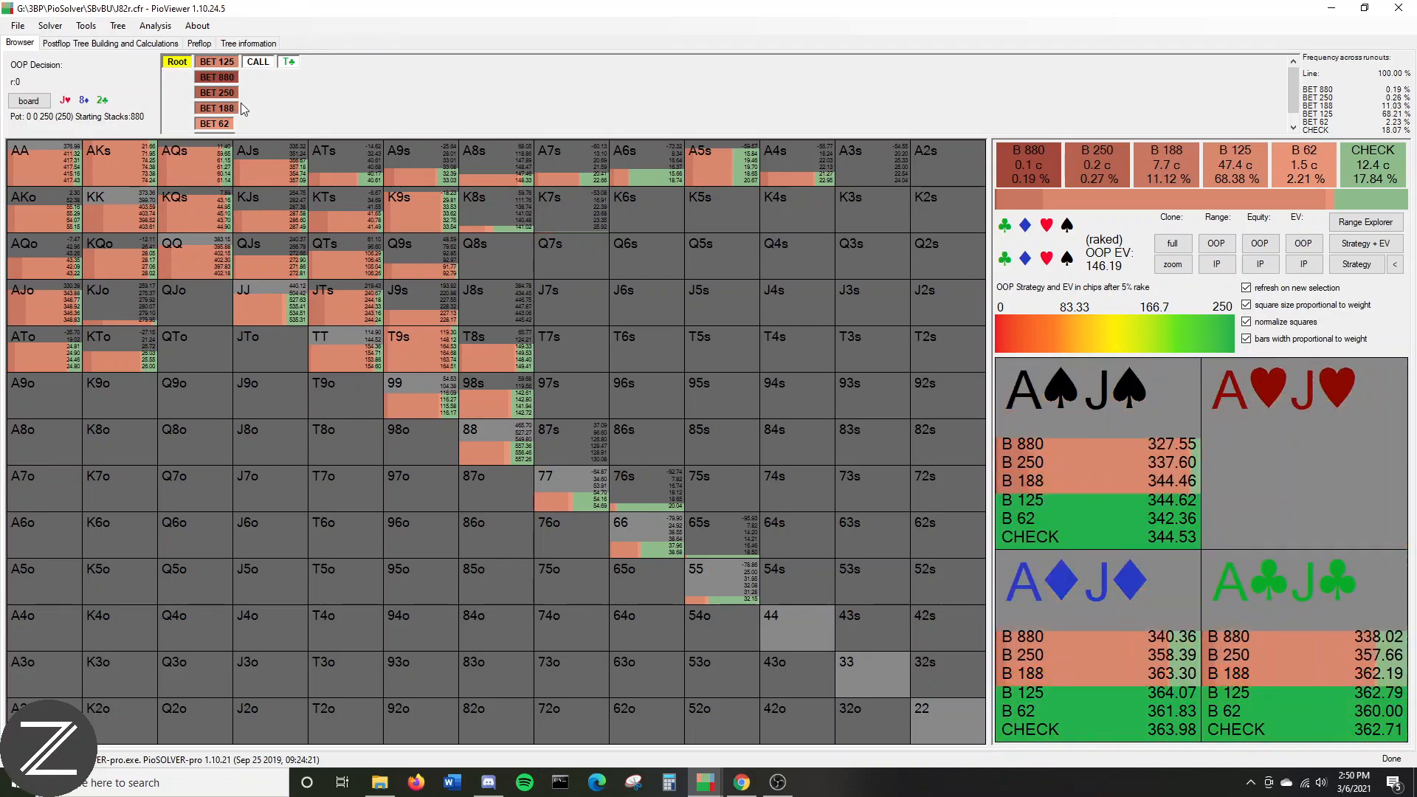
pyautogui.click(209, 62)
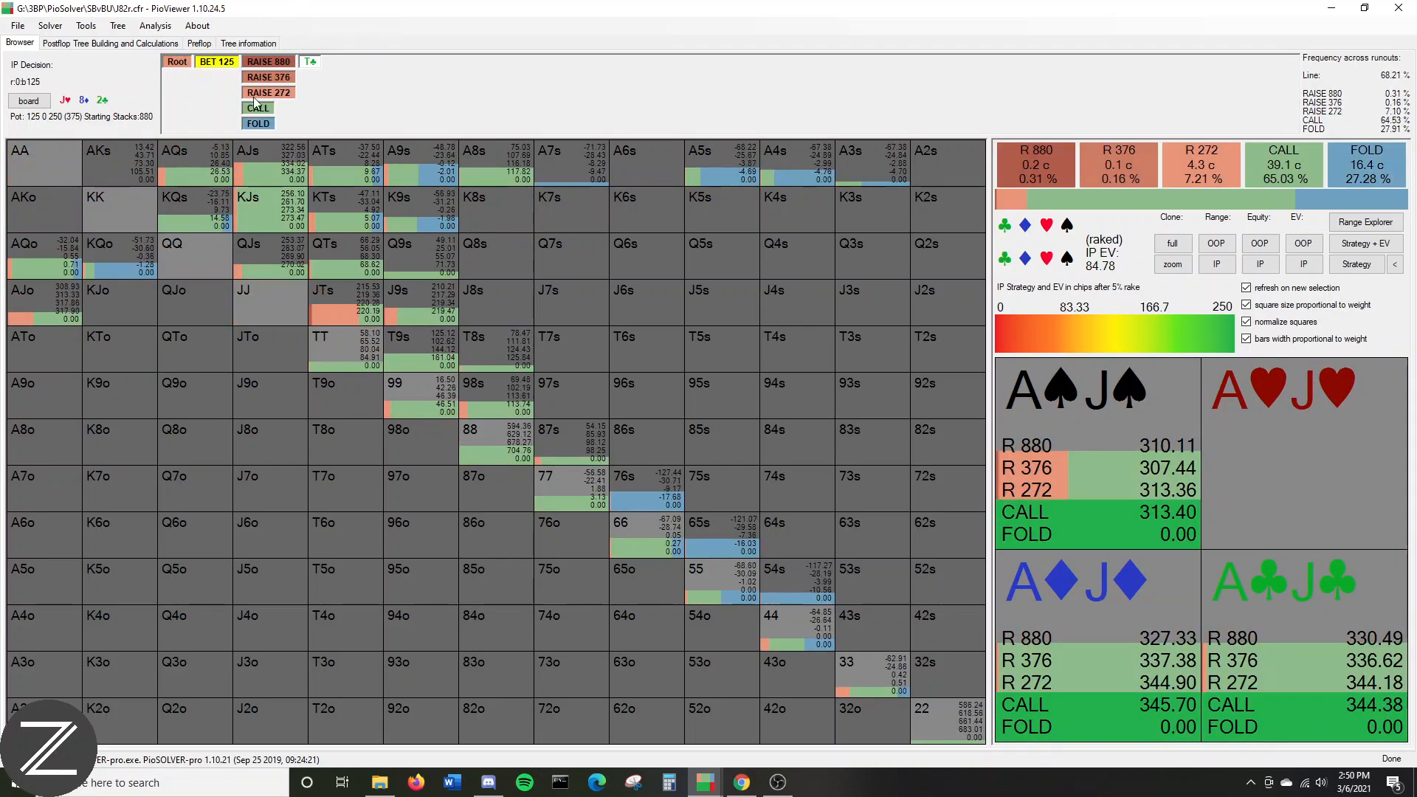
pyautogui.click(260, 110)
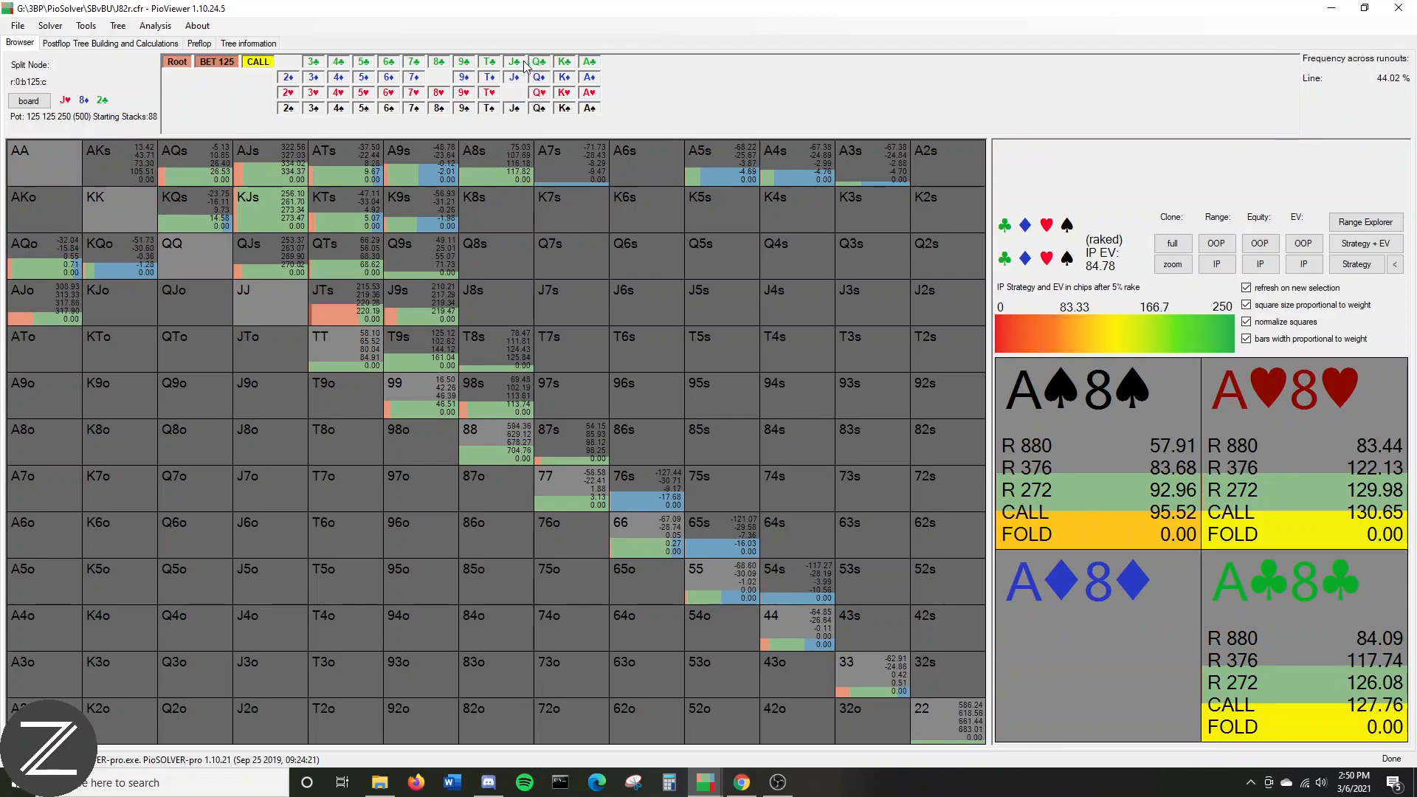
pyautogui.click(217, 63)
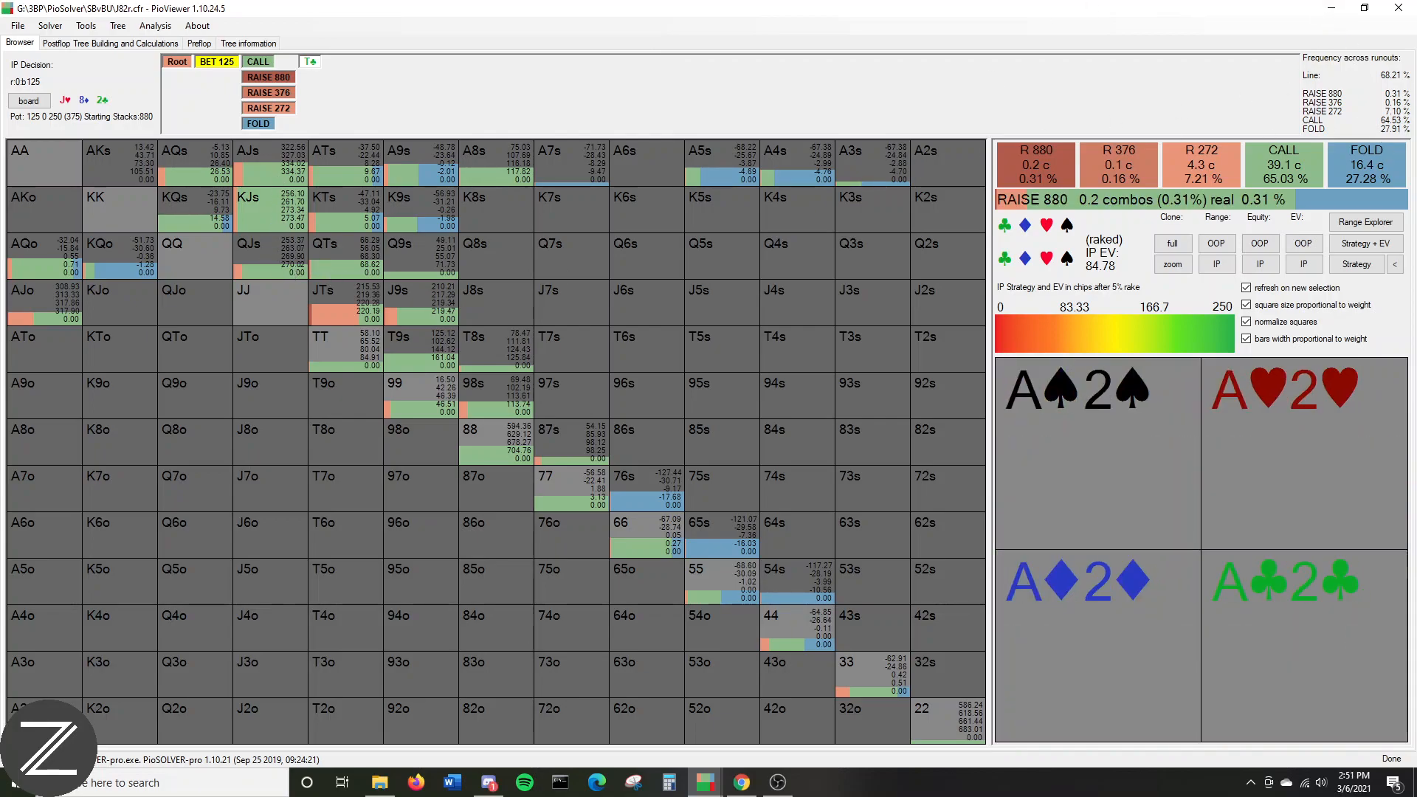
# - Switch to the unnamed PioViewer window holding the Jh 8d 2c Qc turn solution
pyautogui.hotkey('alt', 'Tab')
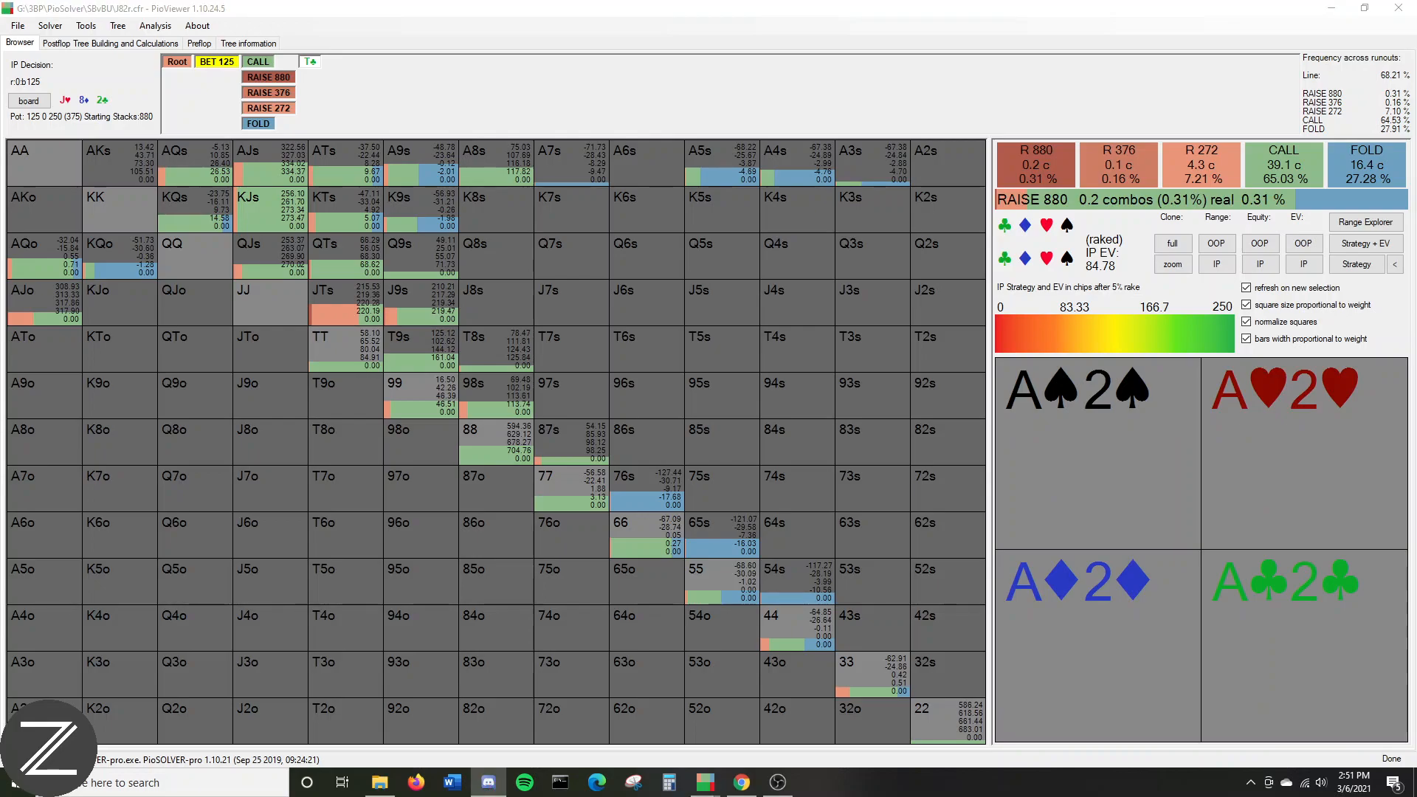
pyautogui.hotkey('alt', 'Tab')
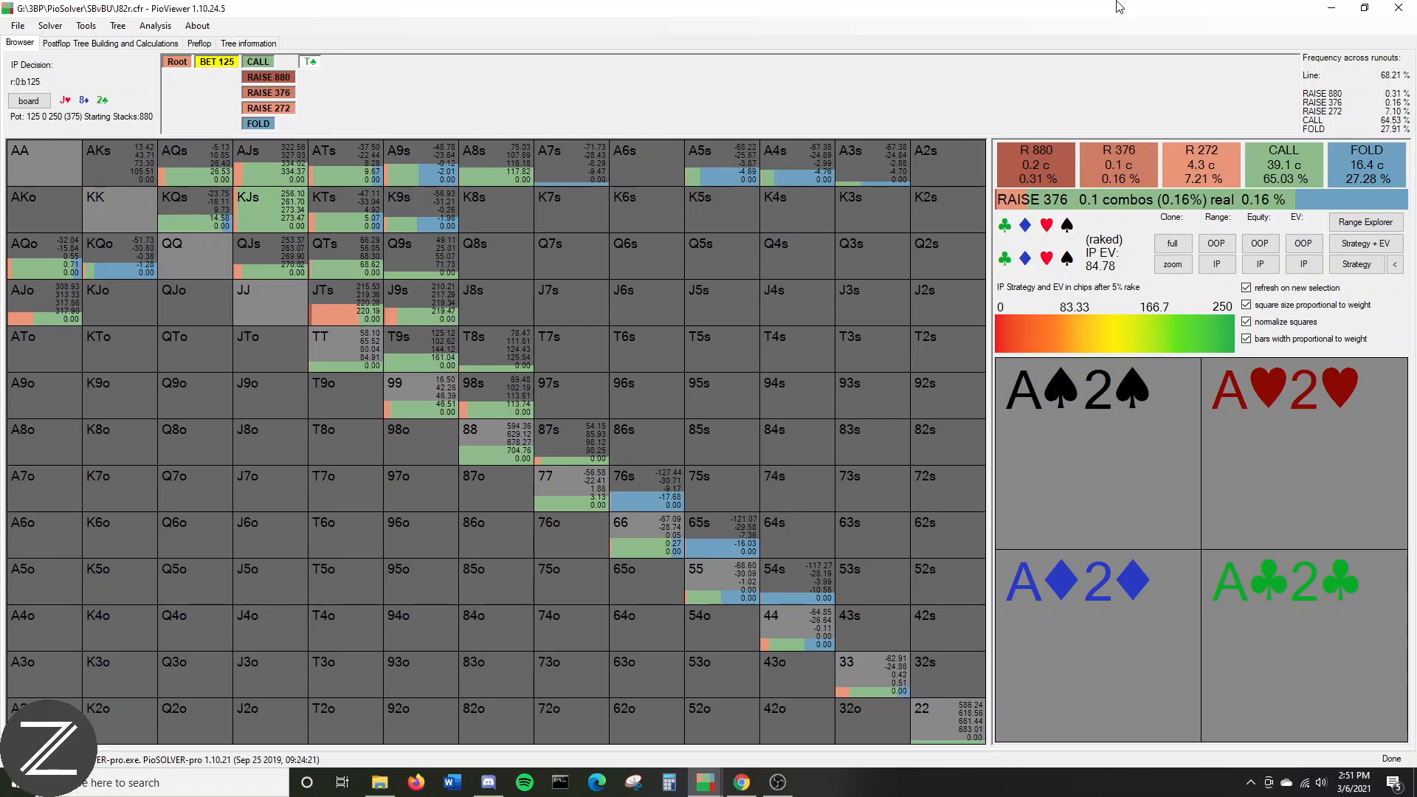
pyautogui.click(1318, 13)
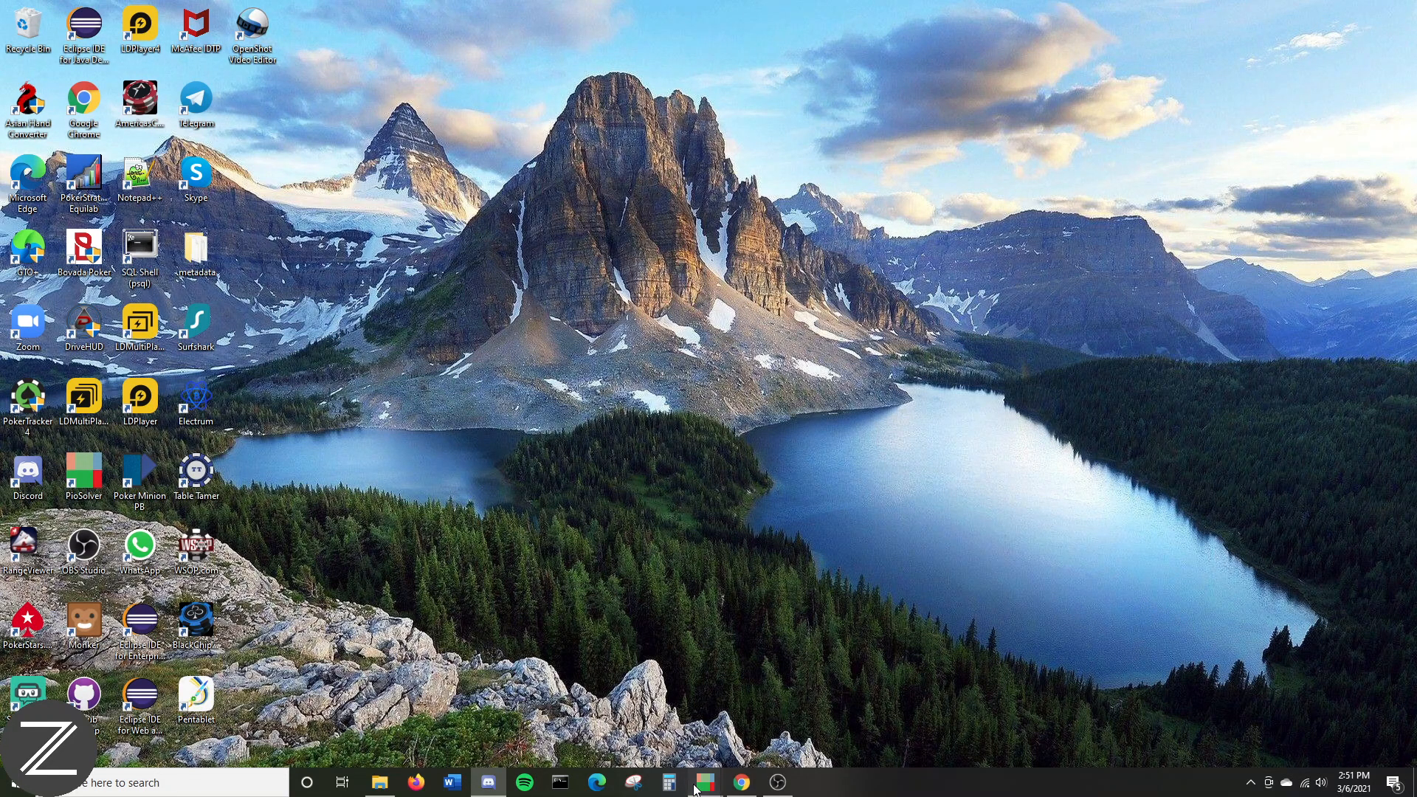
pyautogui.moveTo(705, 783)
pyautogui.click(765, 729)
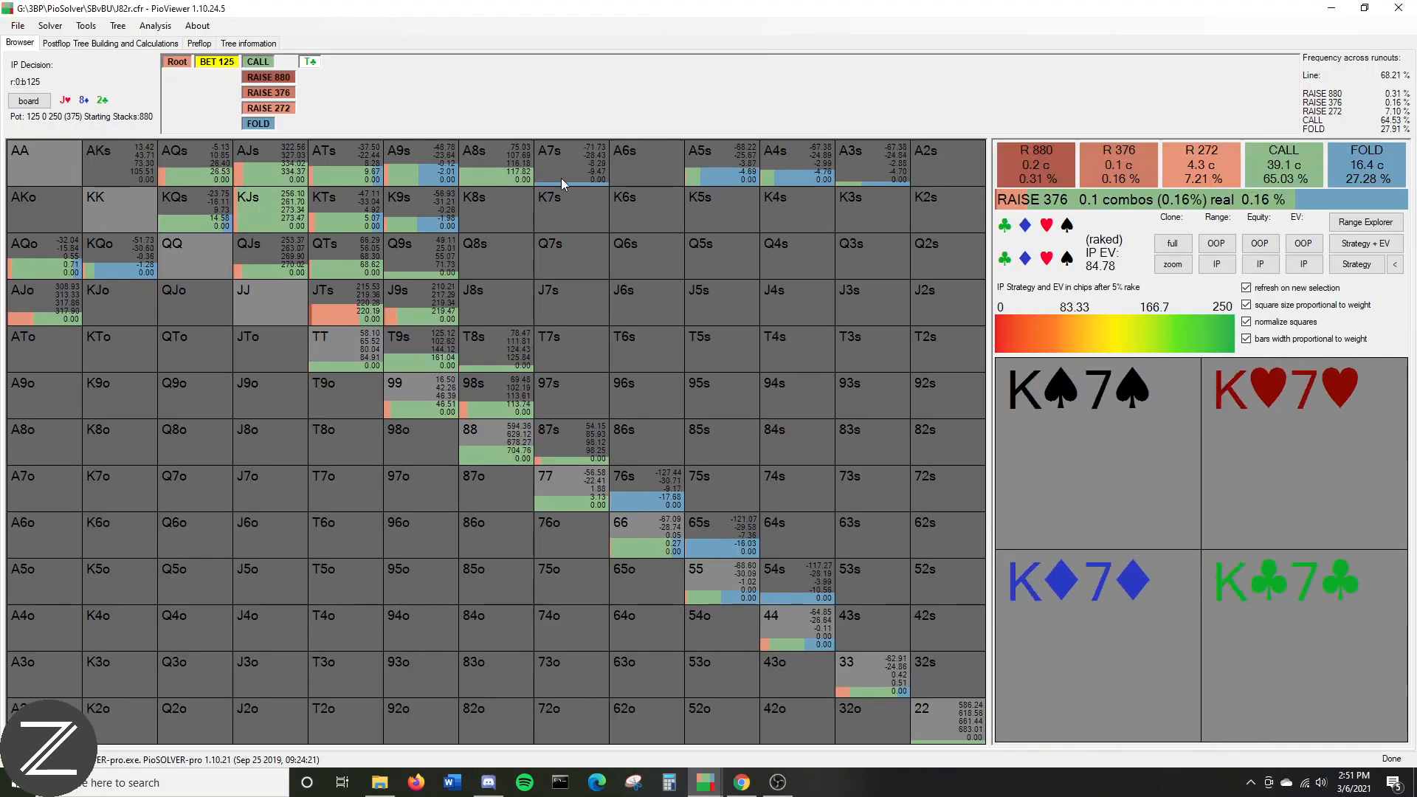
pyautogui.click(702, 783)
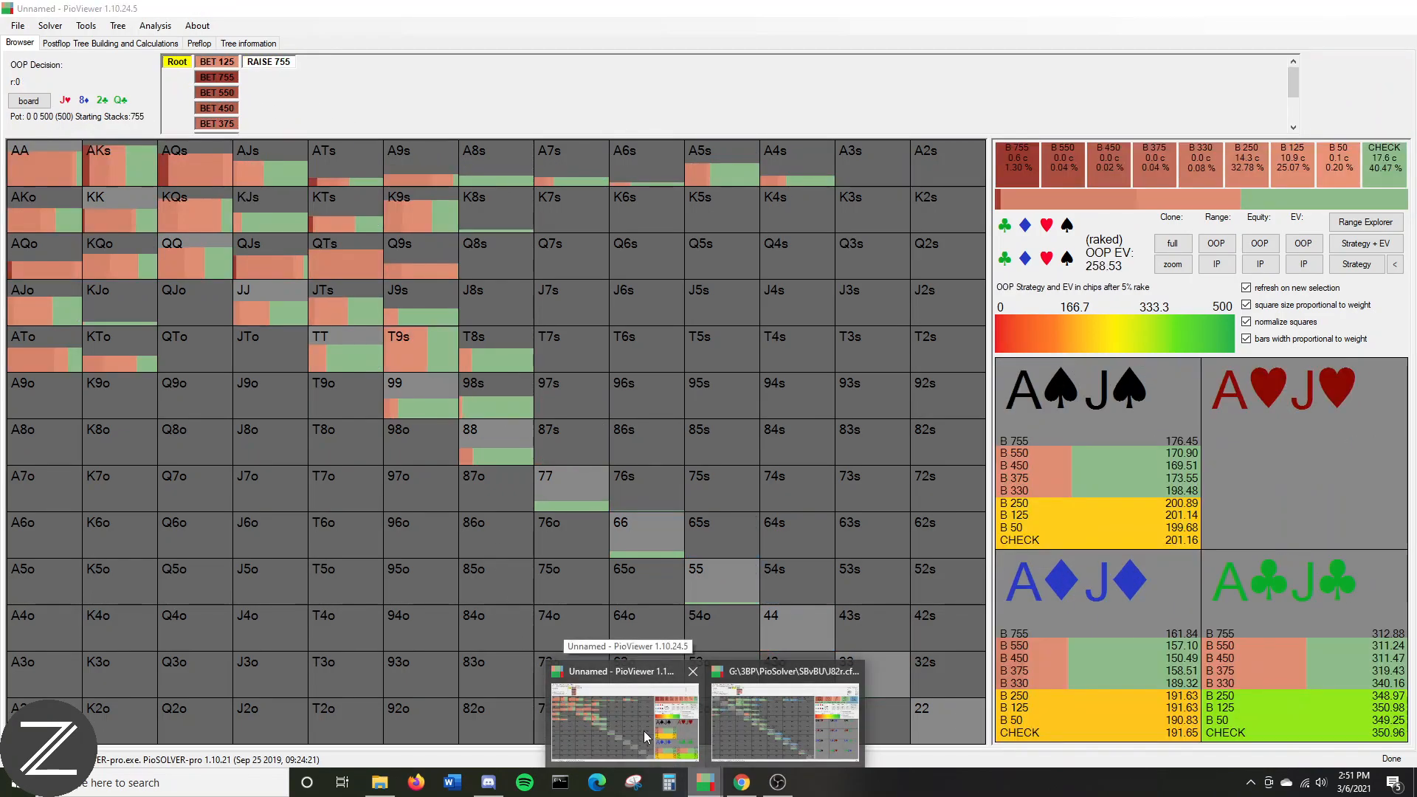
pyautogui.click(644, 731)
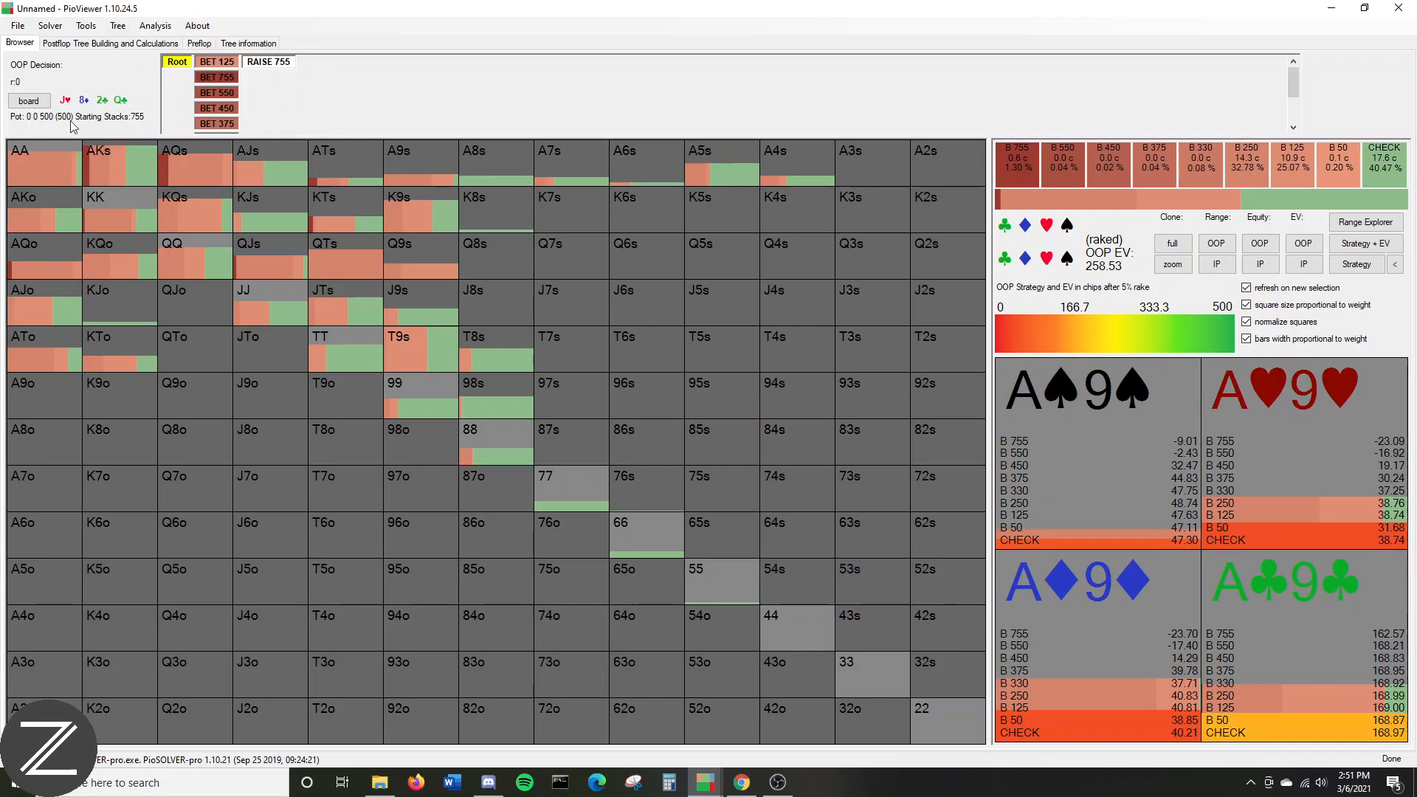
# - Check the turn solution's tree-building settings, and return to its root strategy with Strategy + EV display
pyautogui.click(109, 43)
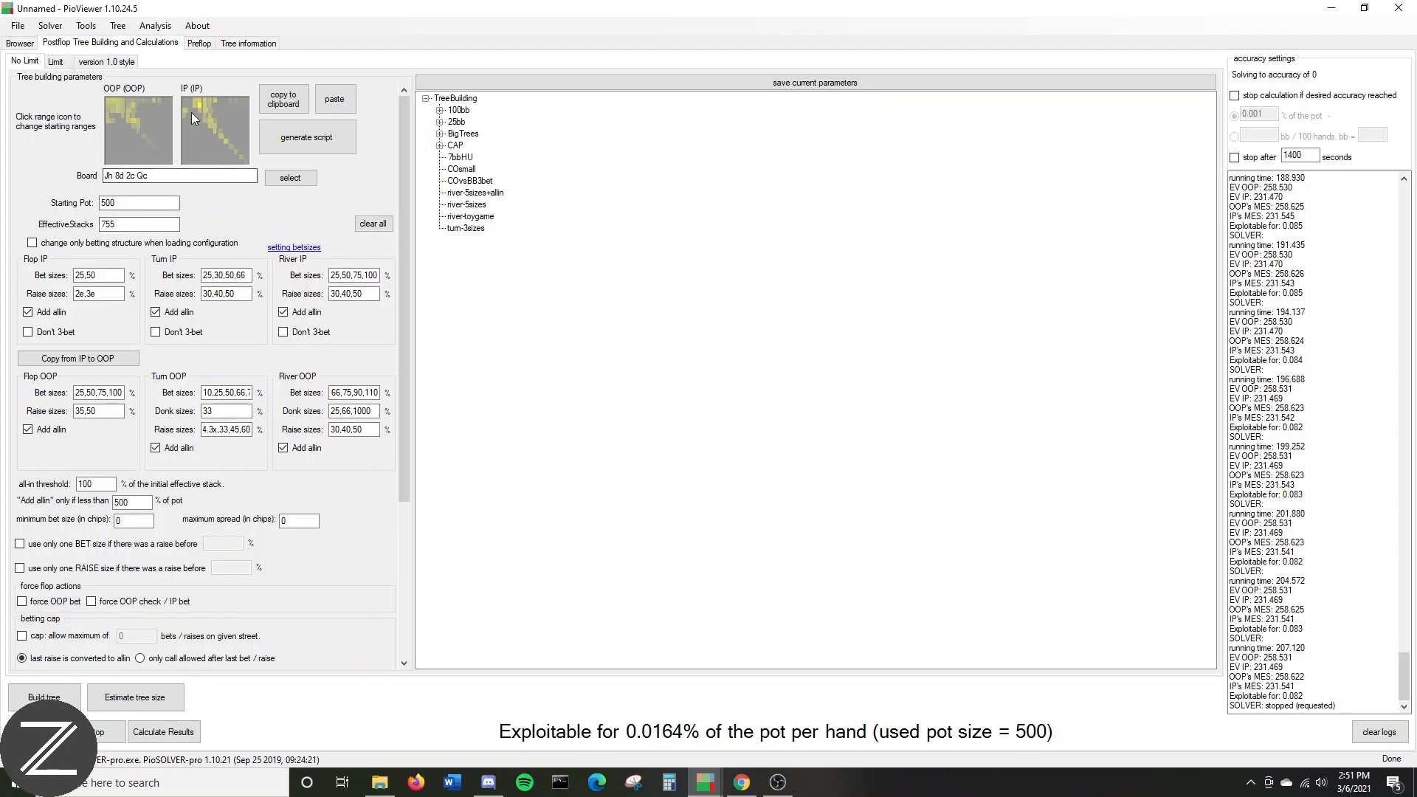
pyautogui.click(20, 43)
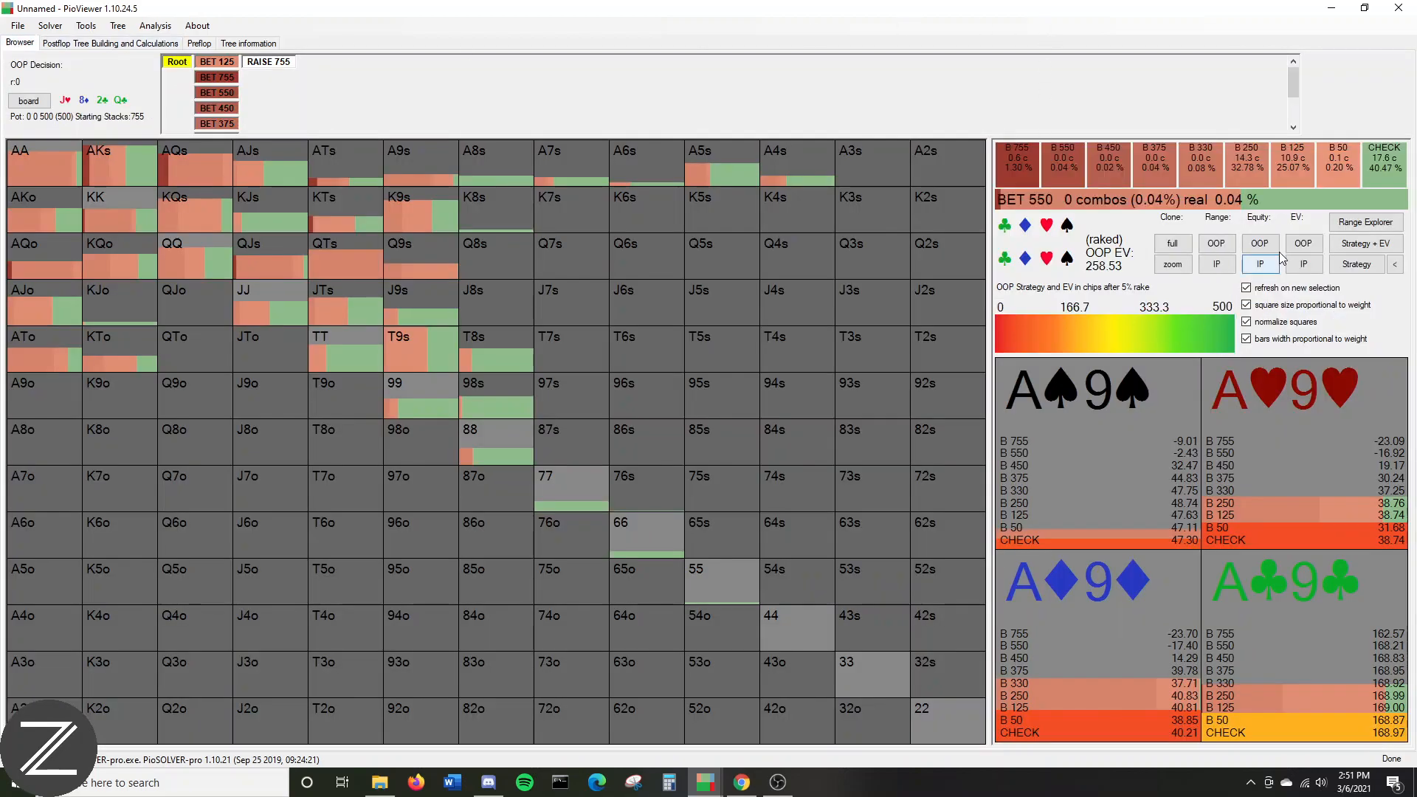
pyautogui.click(1367, 244)
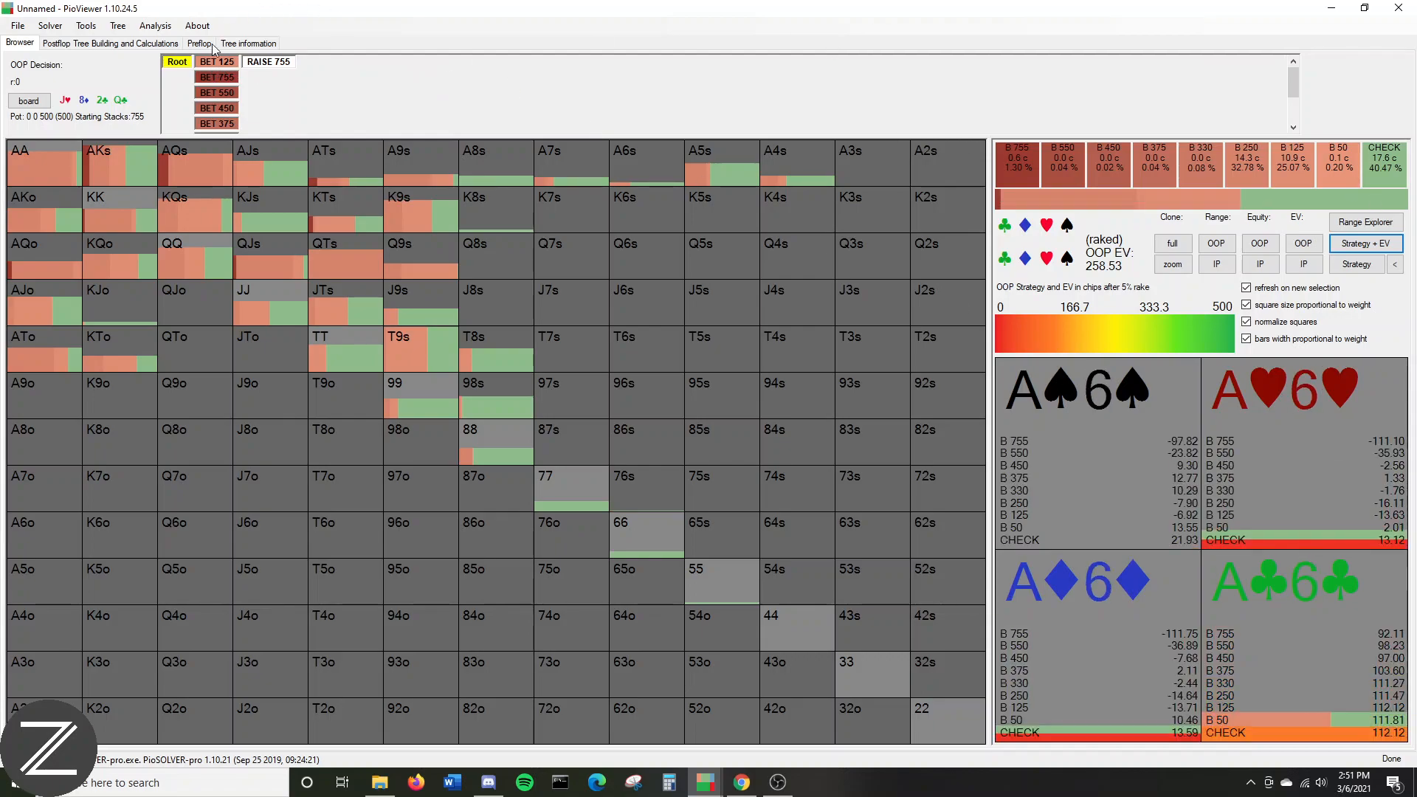
# - Follow the turn line of OOP betting 250 and IP calling, and view the strategy on the 2♠ river
pyautogui.scroll(-2, 220, 66)
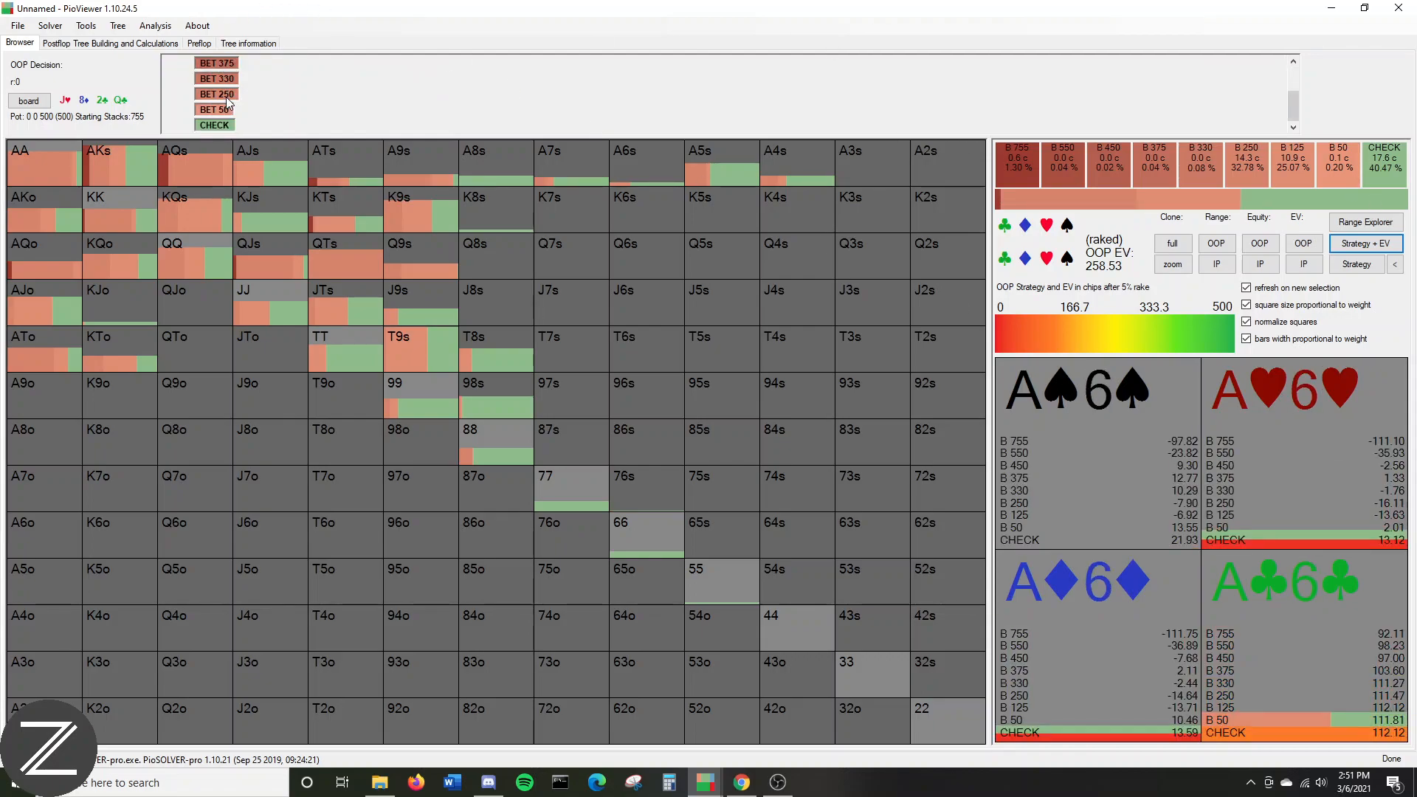
pyautogui.click(226, 94)
pyautogui.click(260, 111)
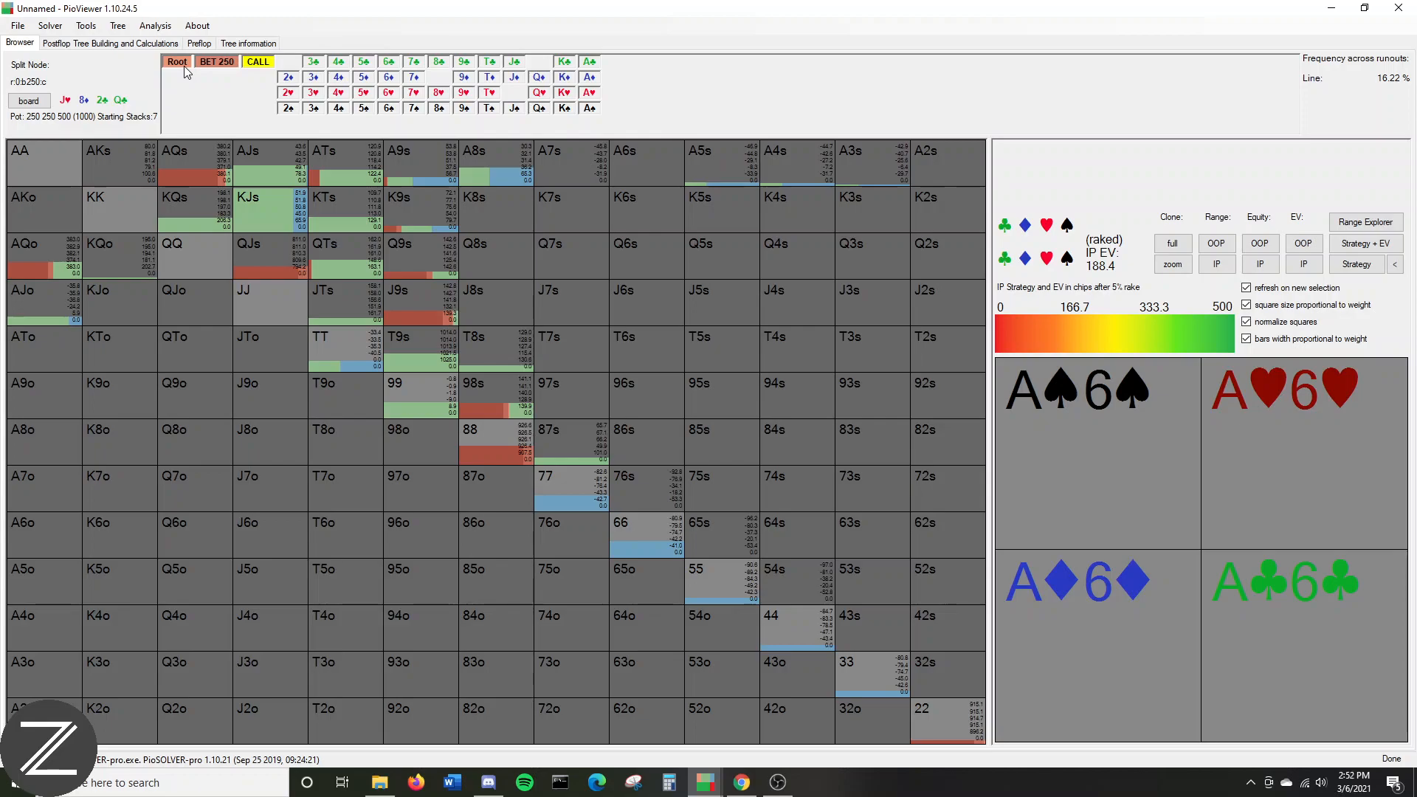
pyautogui.click(288, 110)
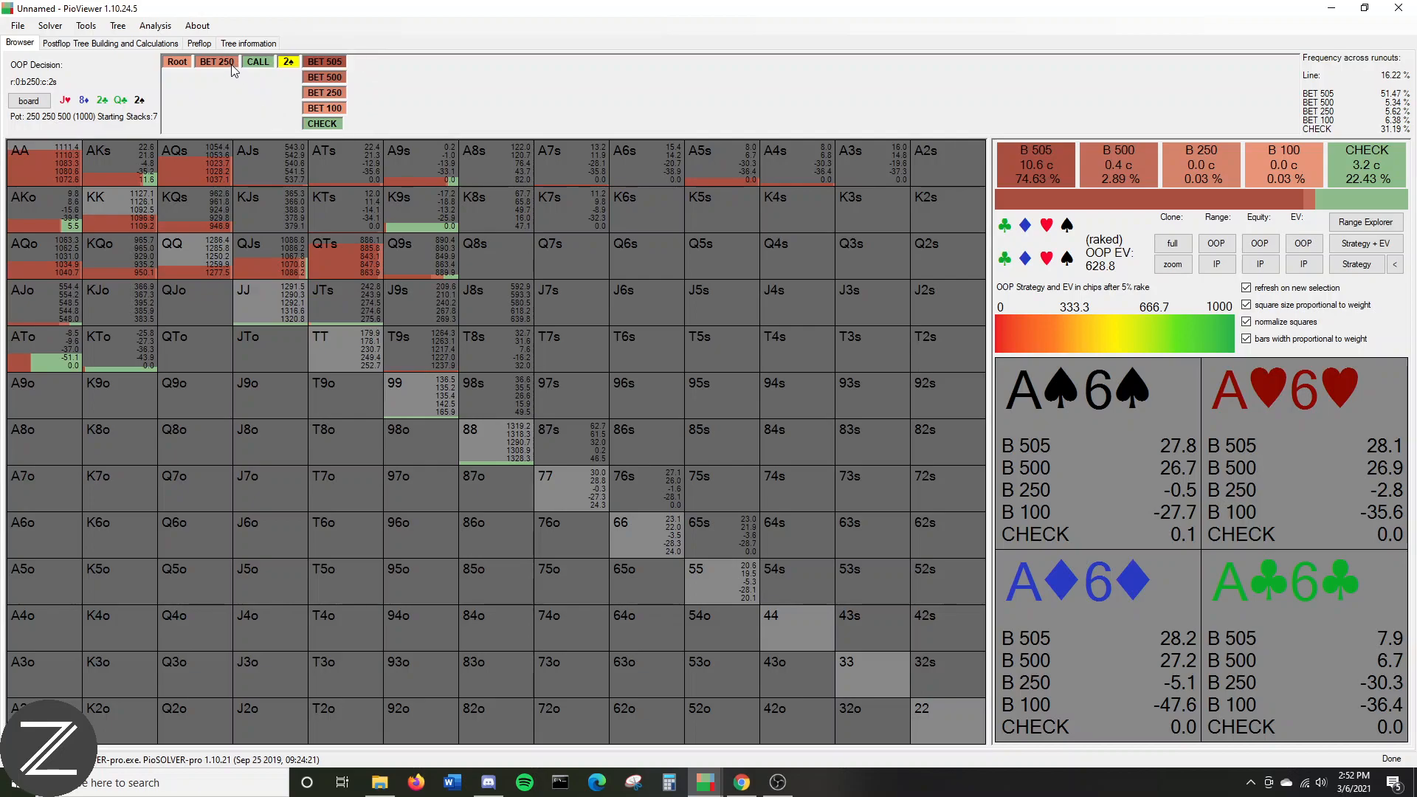
# - Return to the turn root and examine IP's response to OOP's 125 bet
pyautogui.click(193, 64)
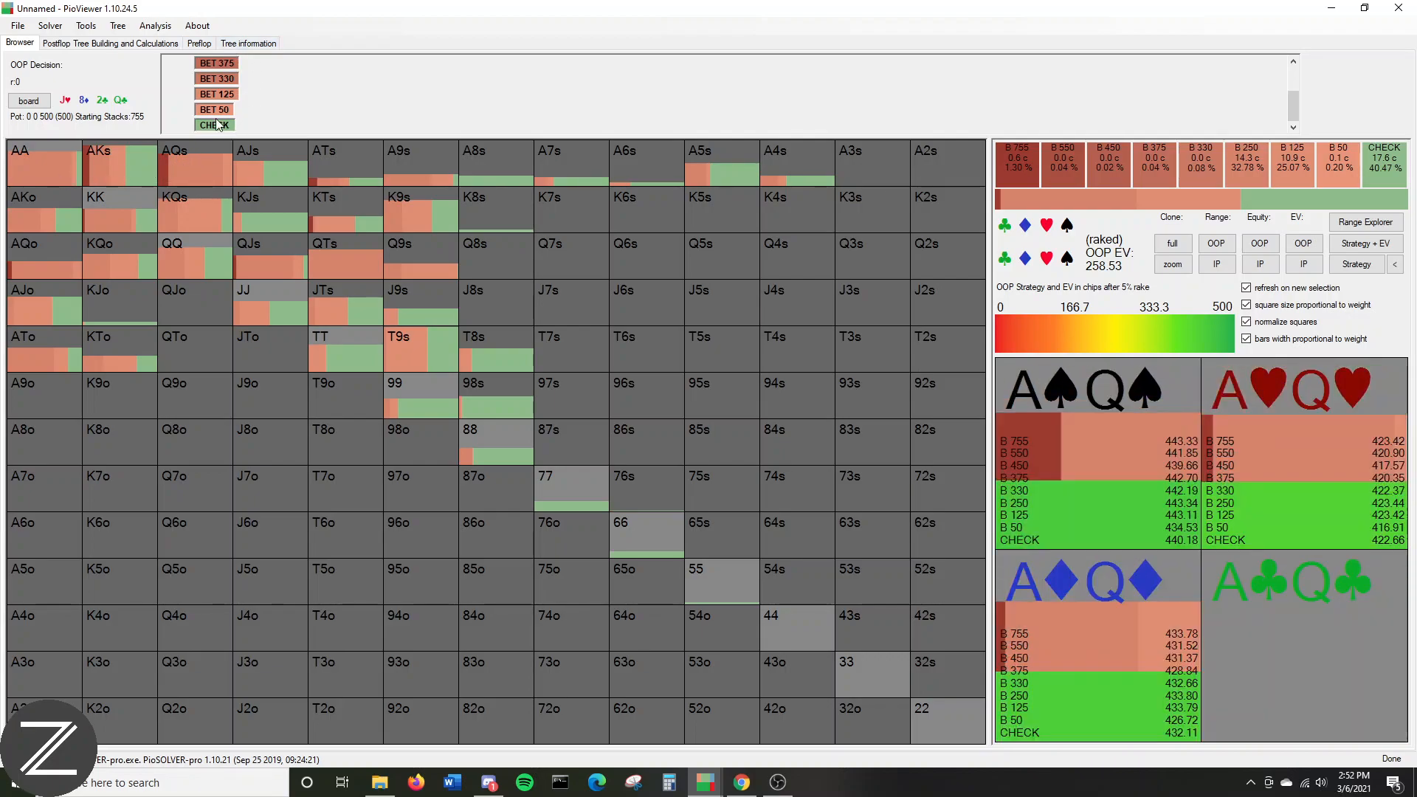
pyautogui.click(219, 94)
pyautogui.click(185, 62)
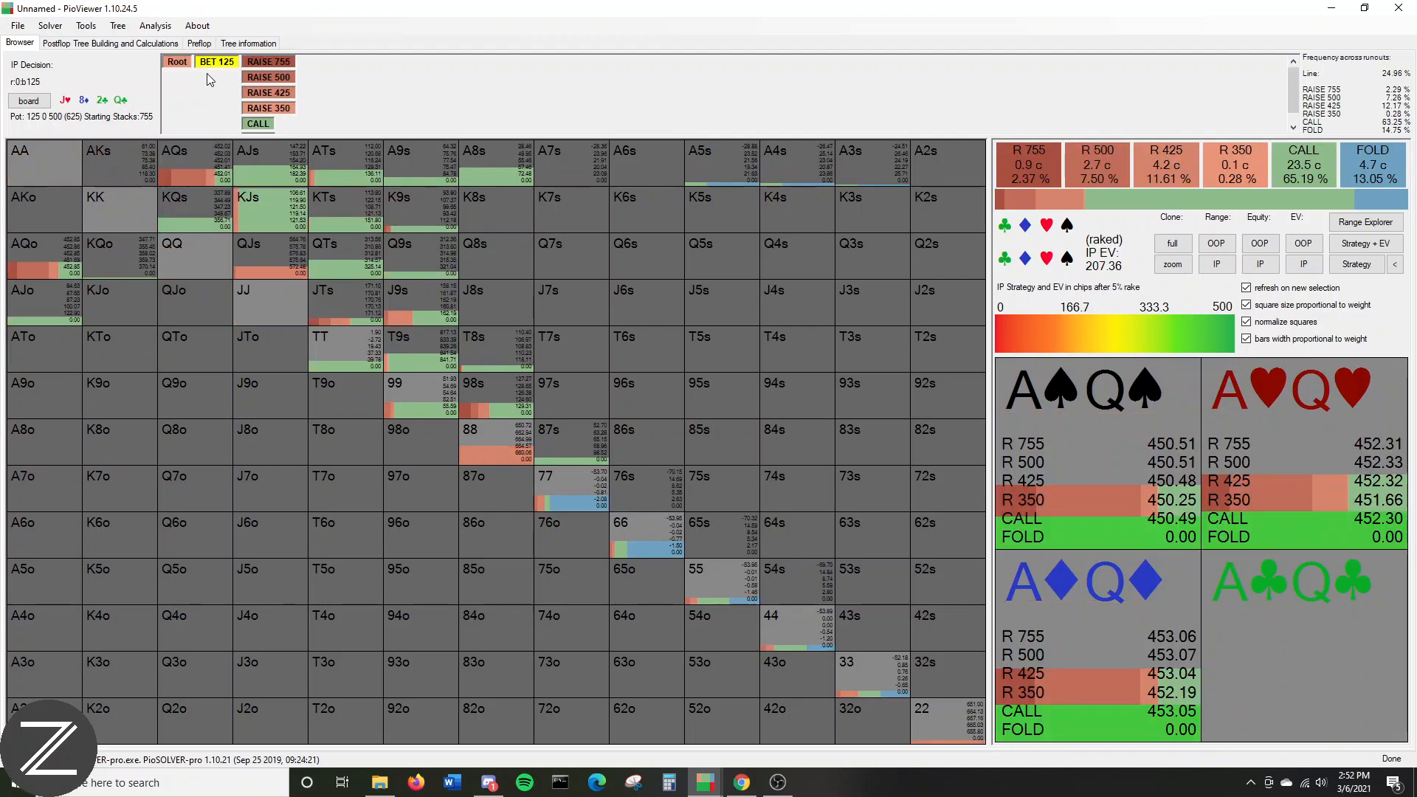
# - Examine IP's response to OOP's 250 turn bet, then OOP's response to IP's 755 raise, and return to the bet 250 node
pyautogui.scroll(-1, 221, 122)
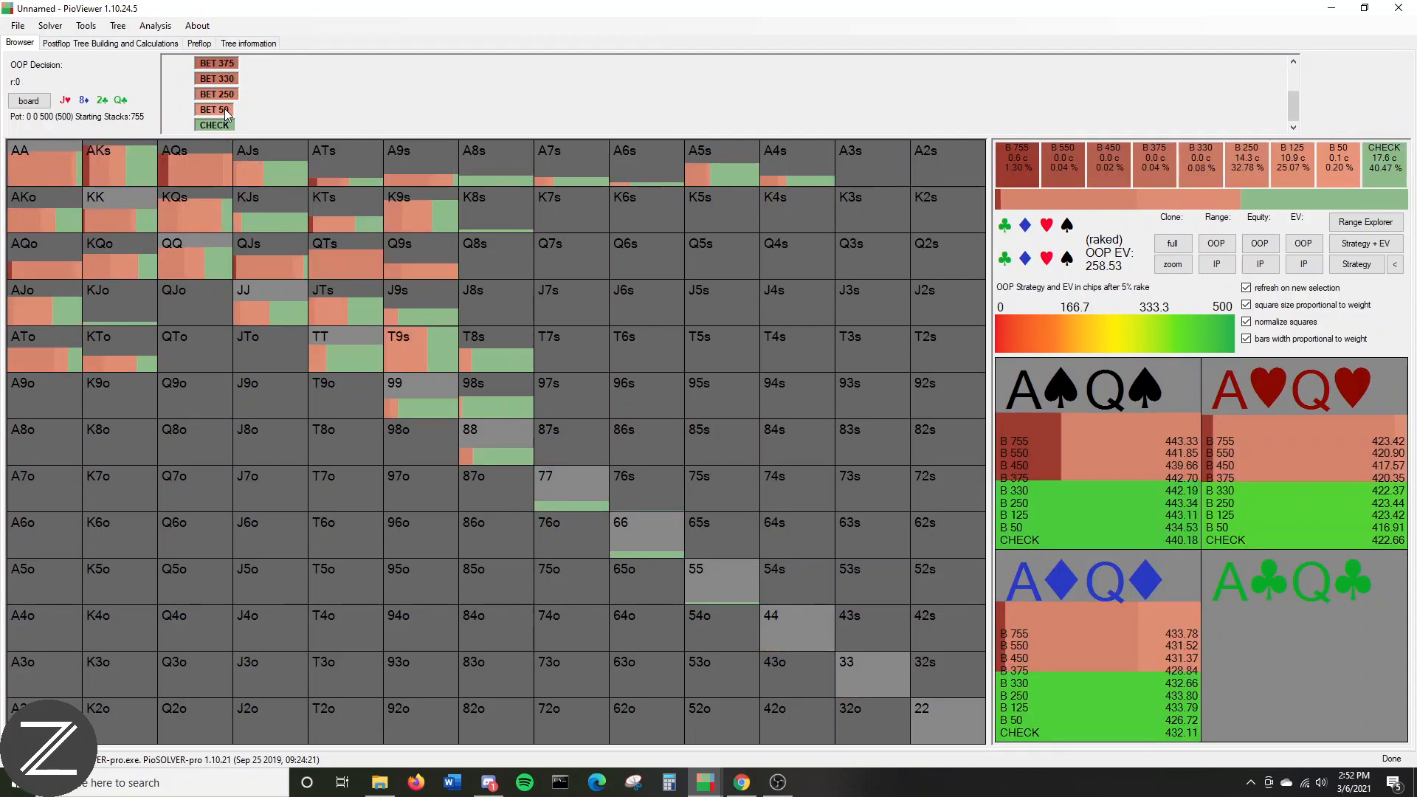
pyautogui.click(225, 109)
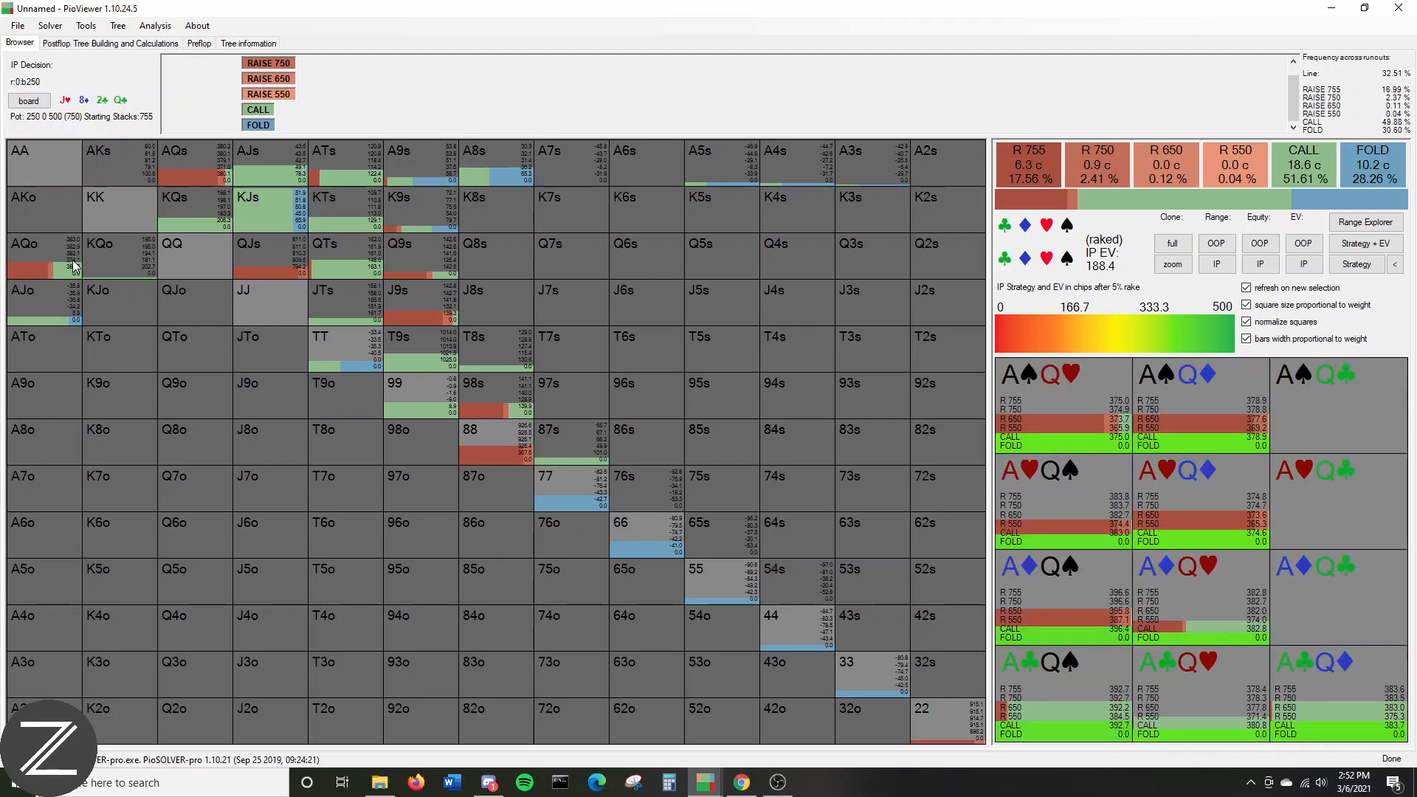
pyautogui.scroll(1, 733, 113)
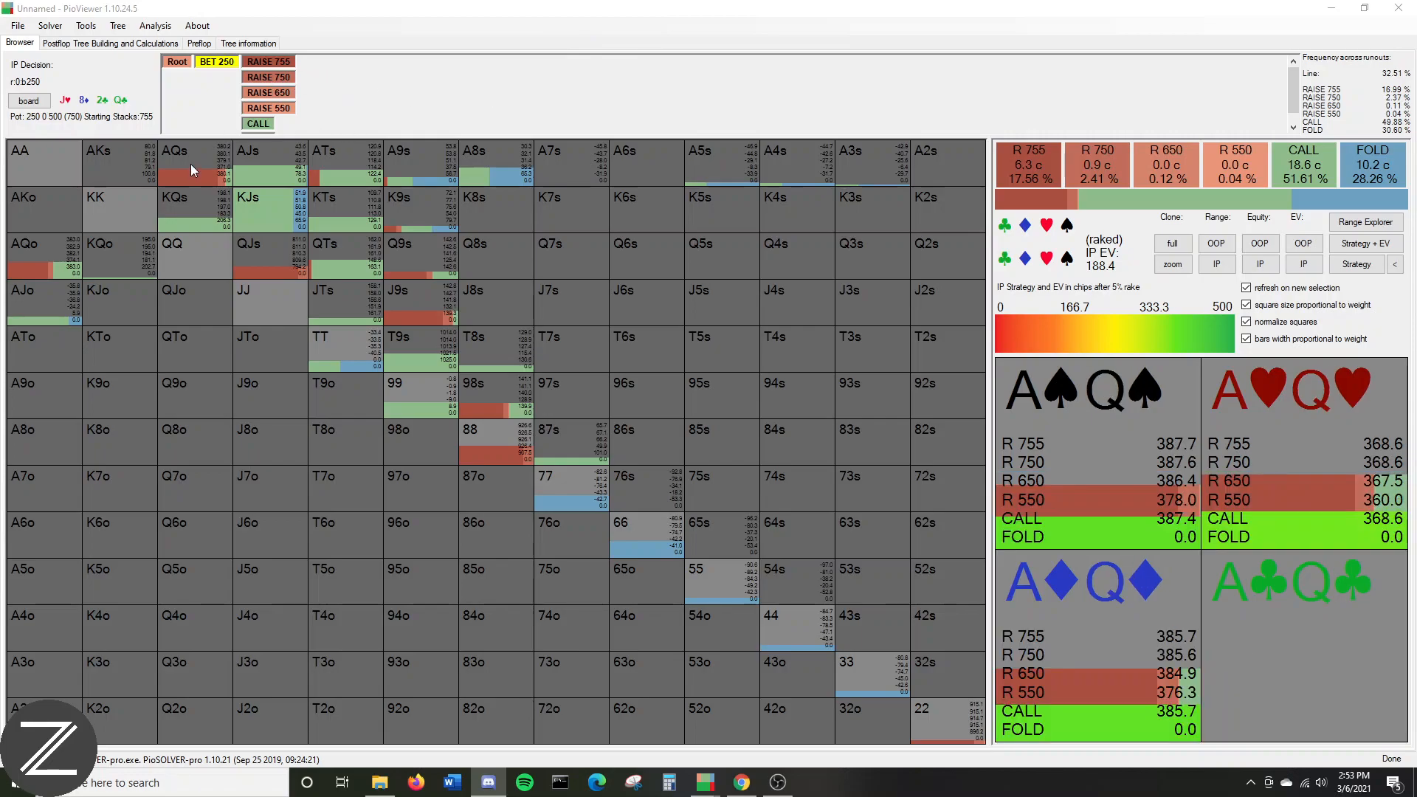
pyautogui.click(273, 63)
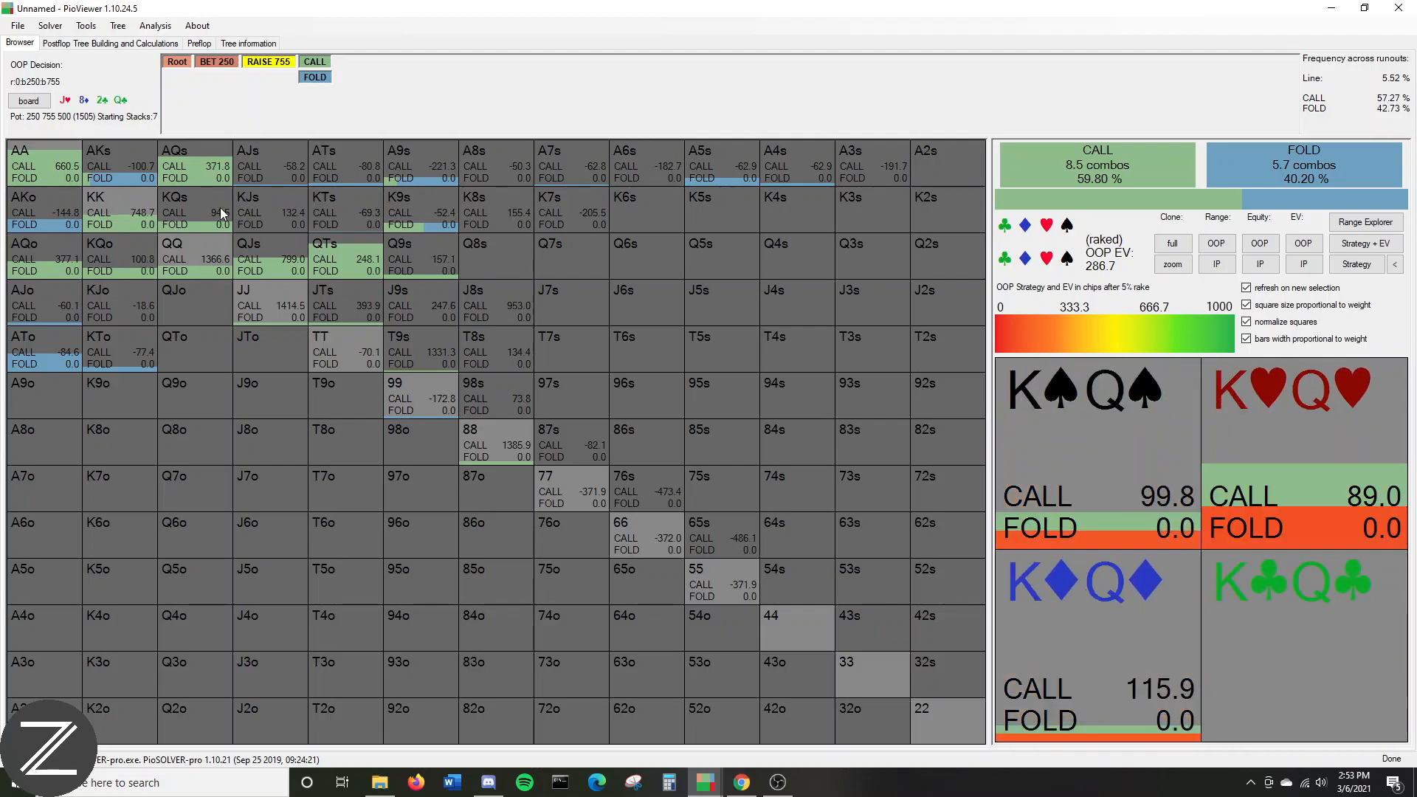
pyautogui.click(213, 62)
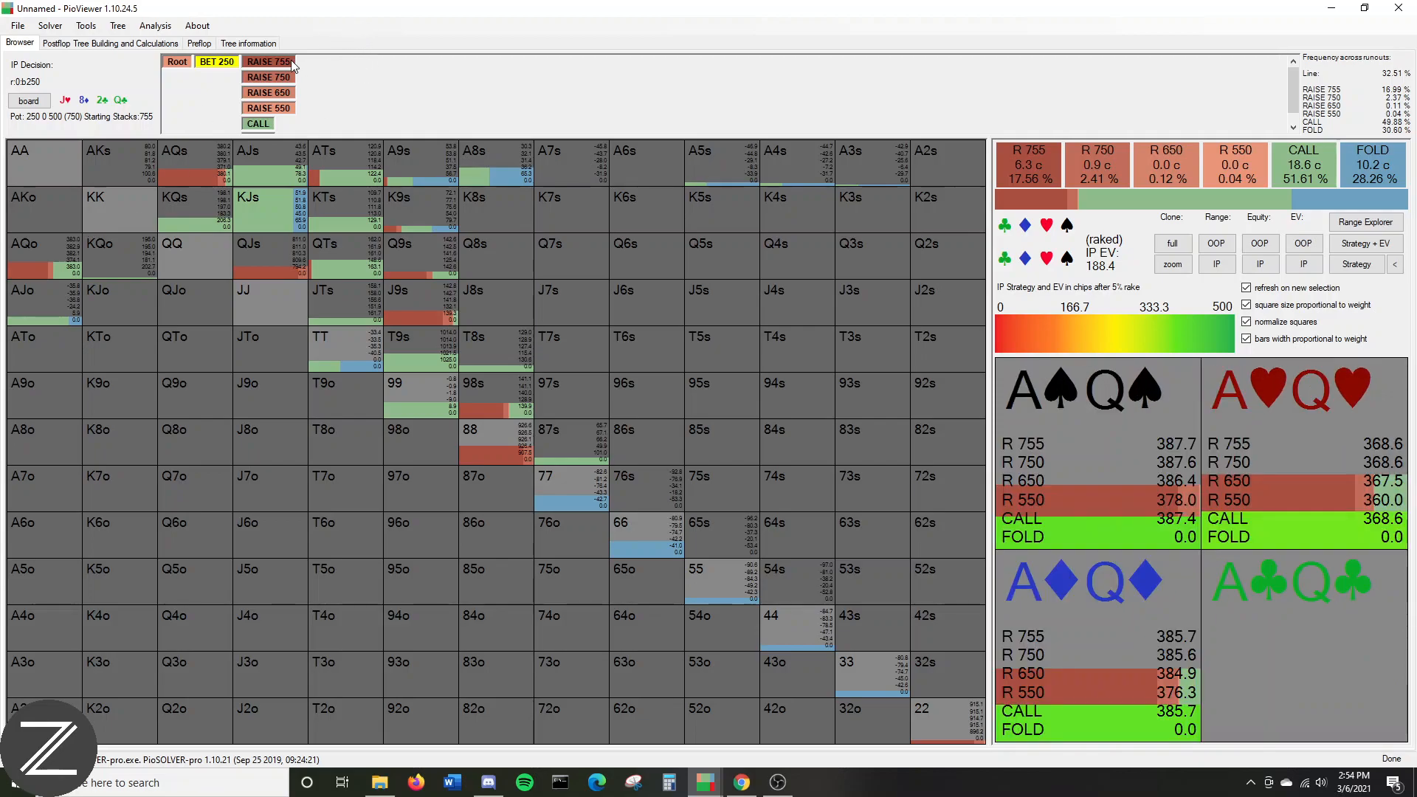
# - Follow IP's call to the Q♦ river and compare OOP's strategy with IP's response to the 505 bet
pyautogui.click(249, 124)
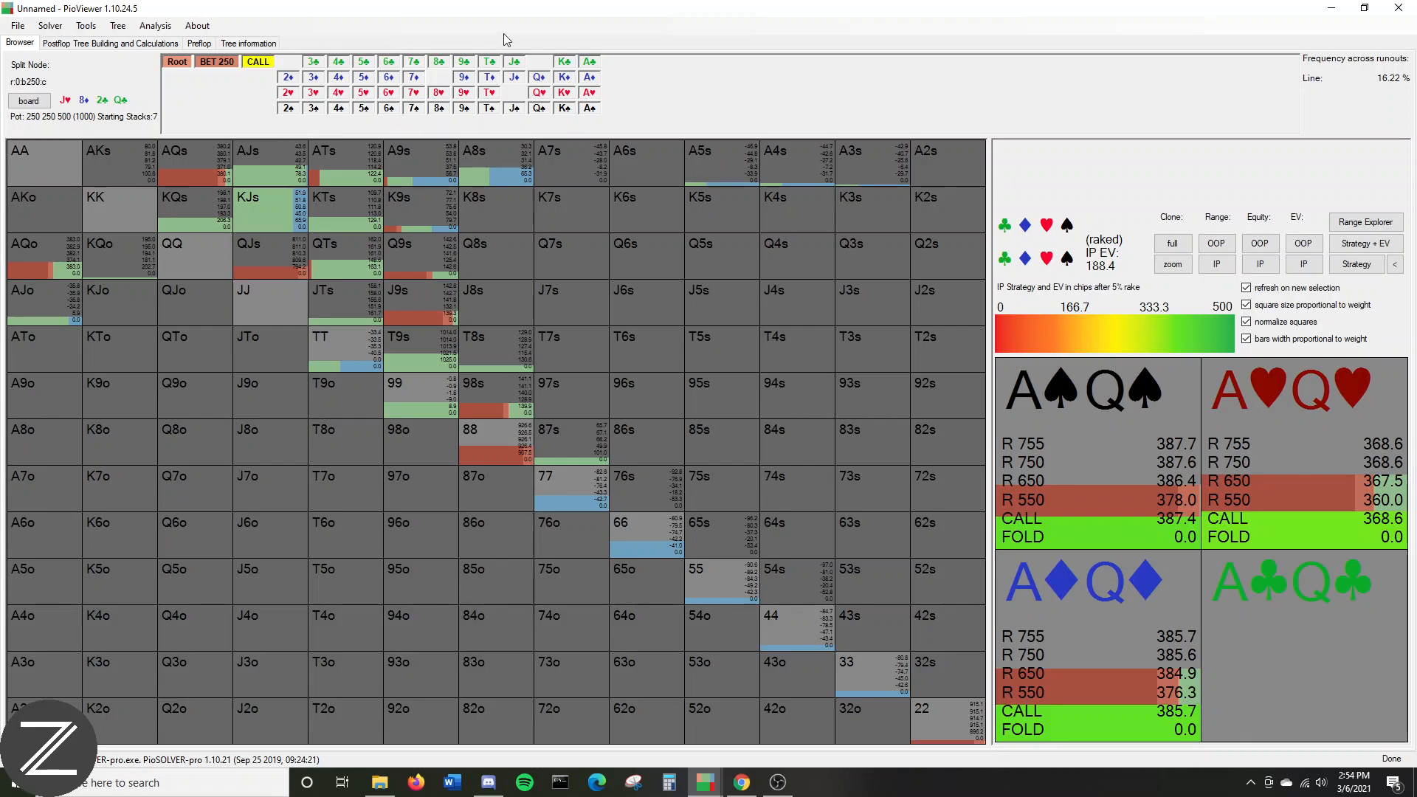
pyautogui.click(538, 78)
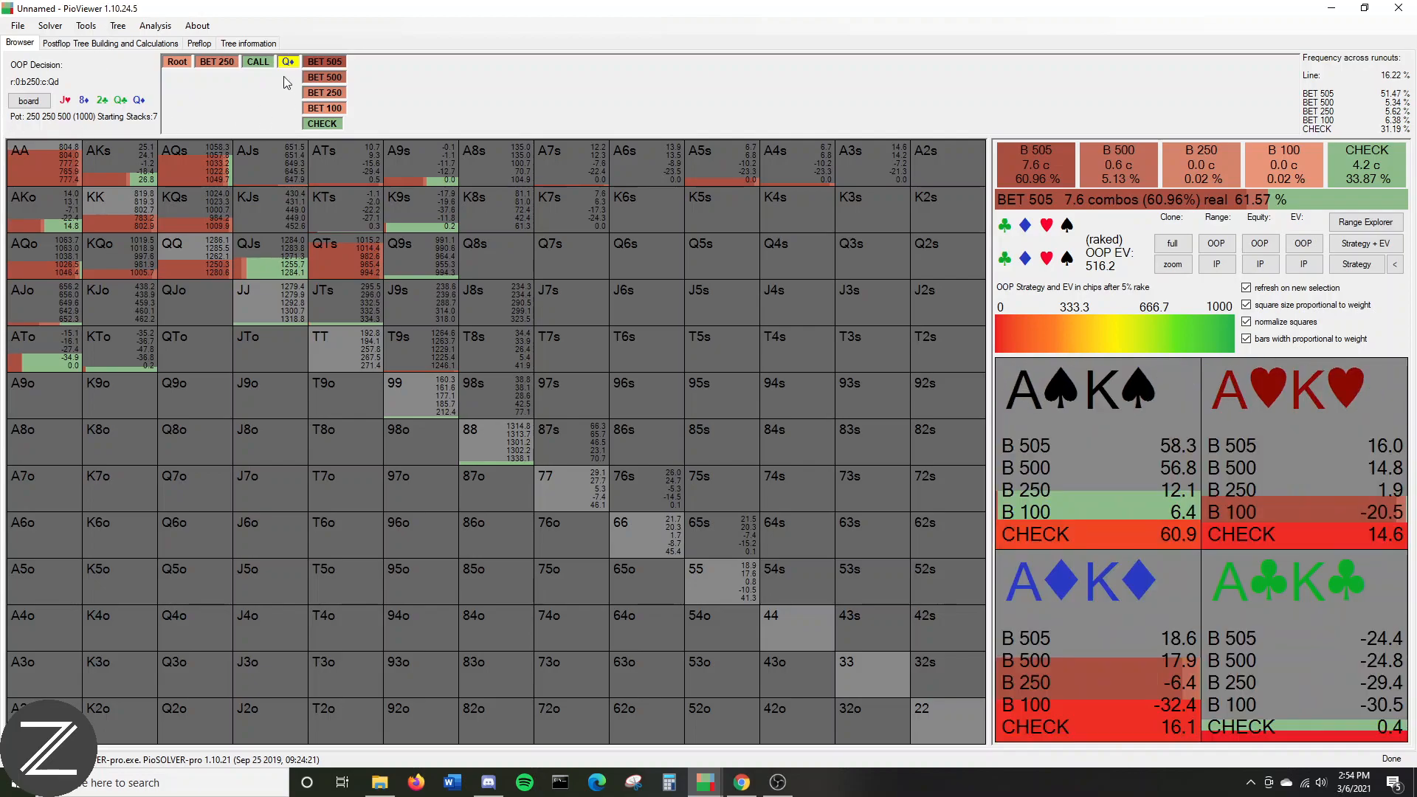
pyautogui.click(330, 65)
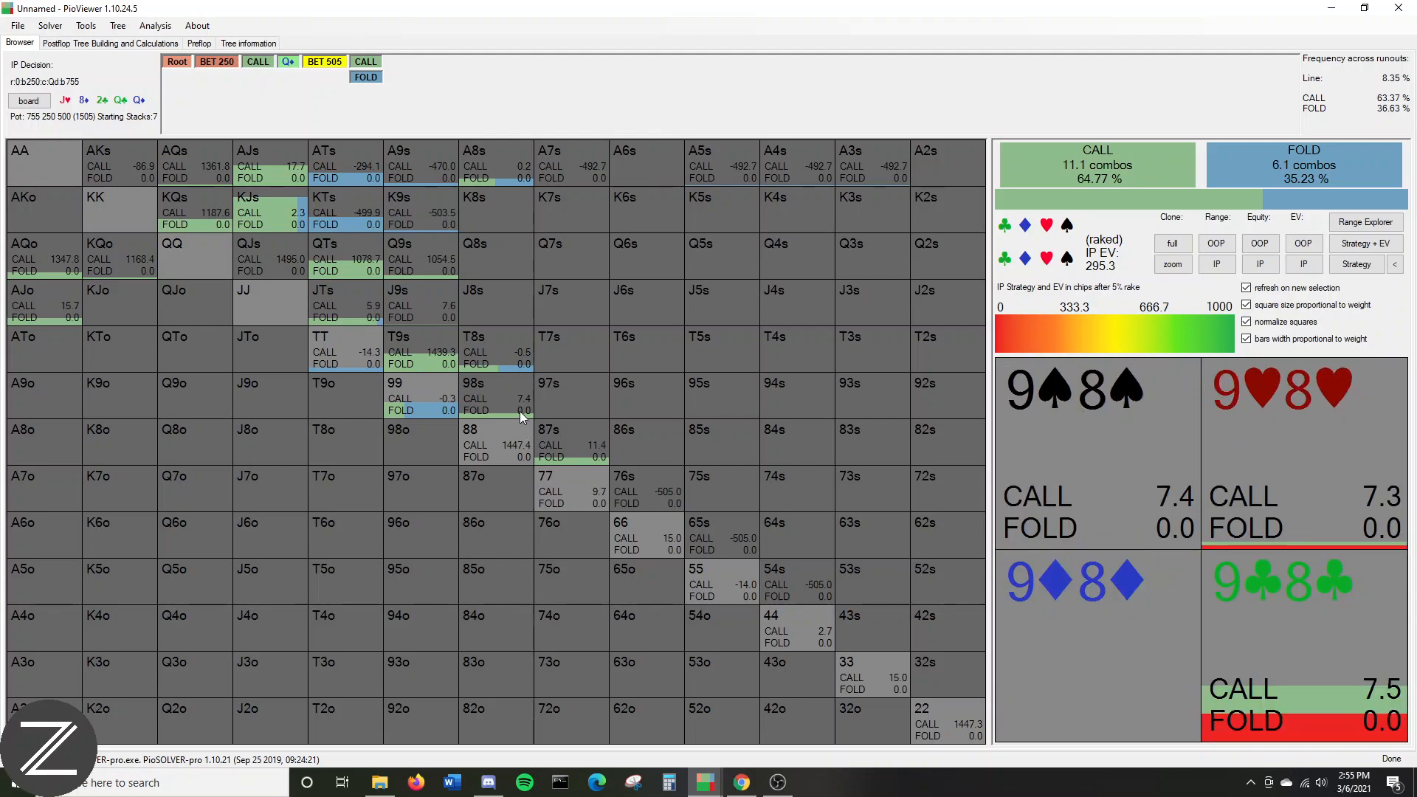
pyautogui.click(289, 63)
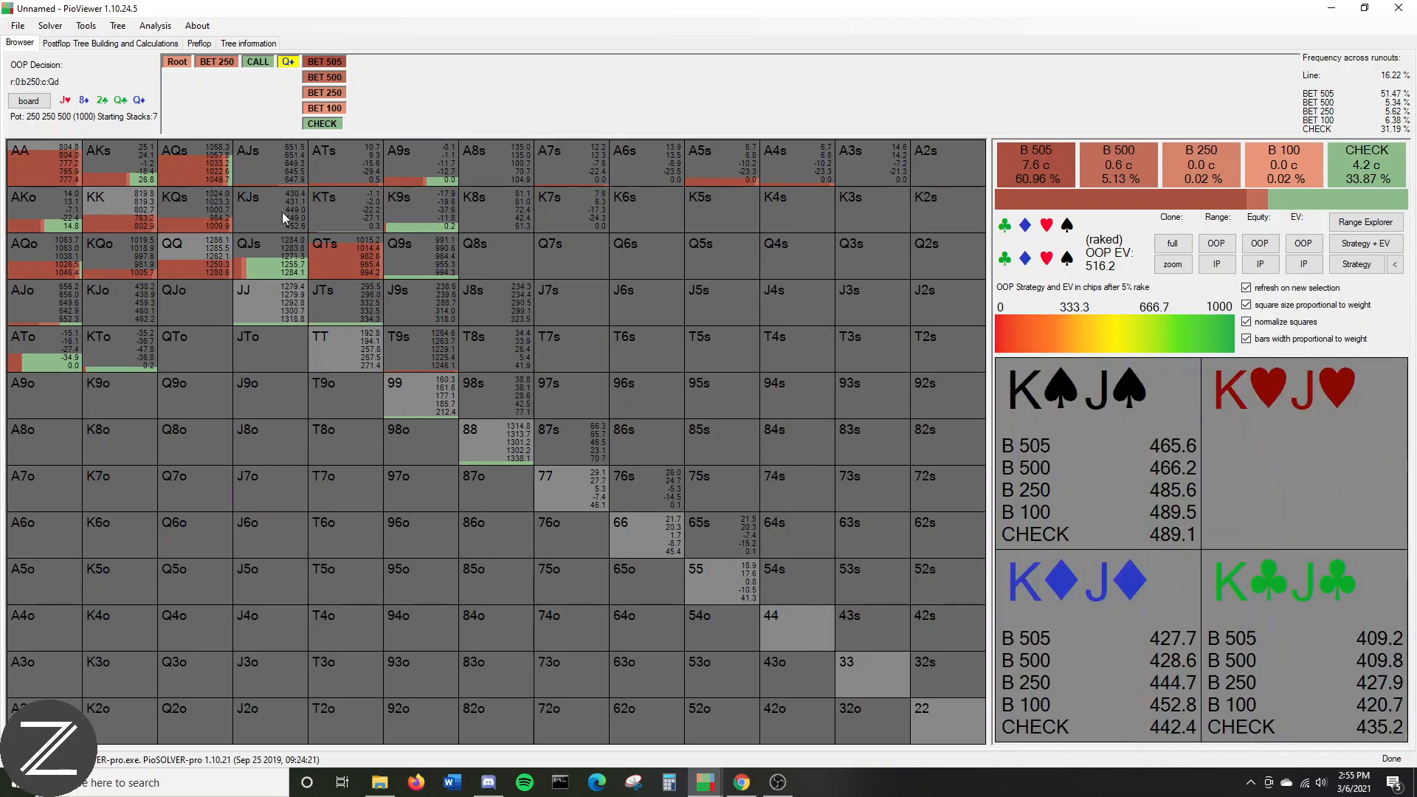
pyautogui.click(319, 65)
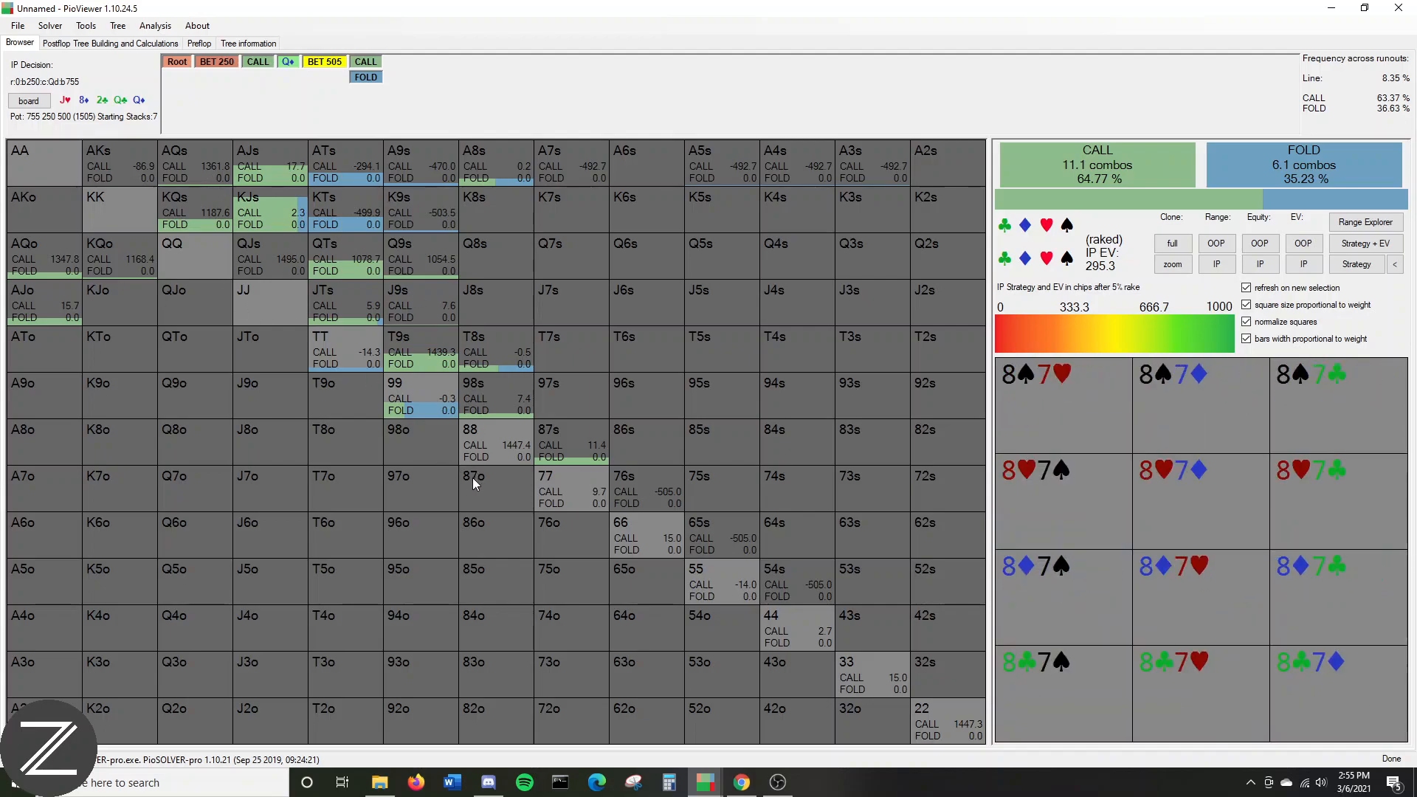
pyautogui.click(287, 65)
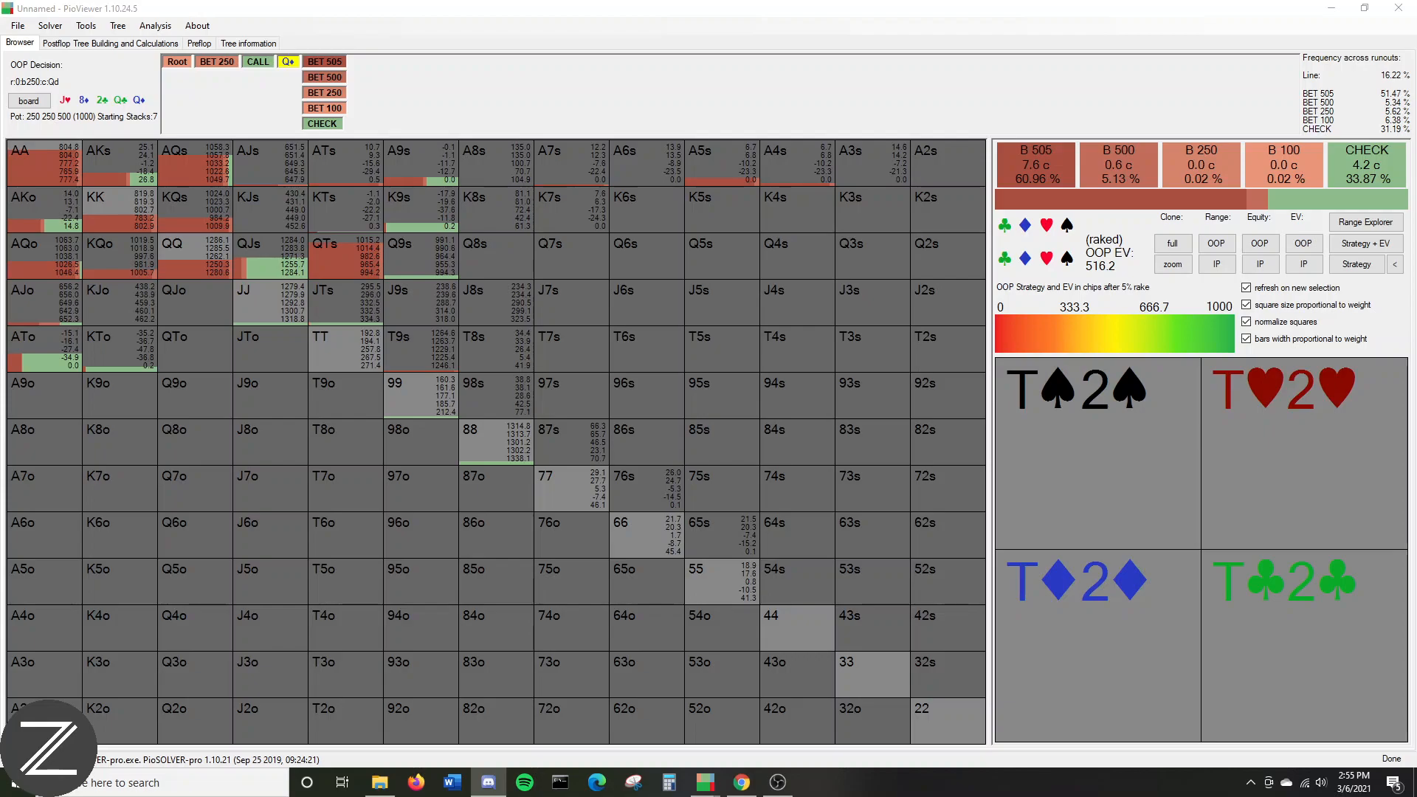
pyautogui.click(325, 62)
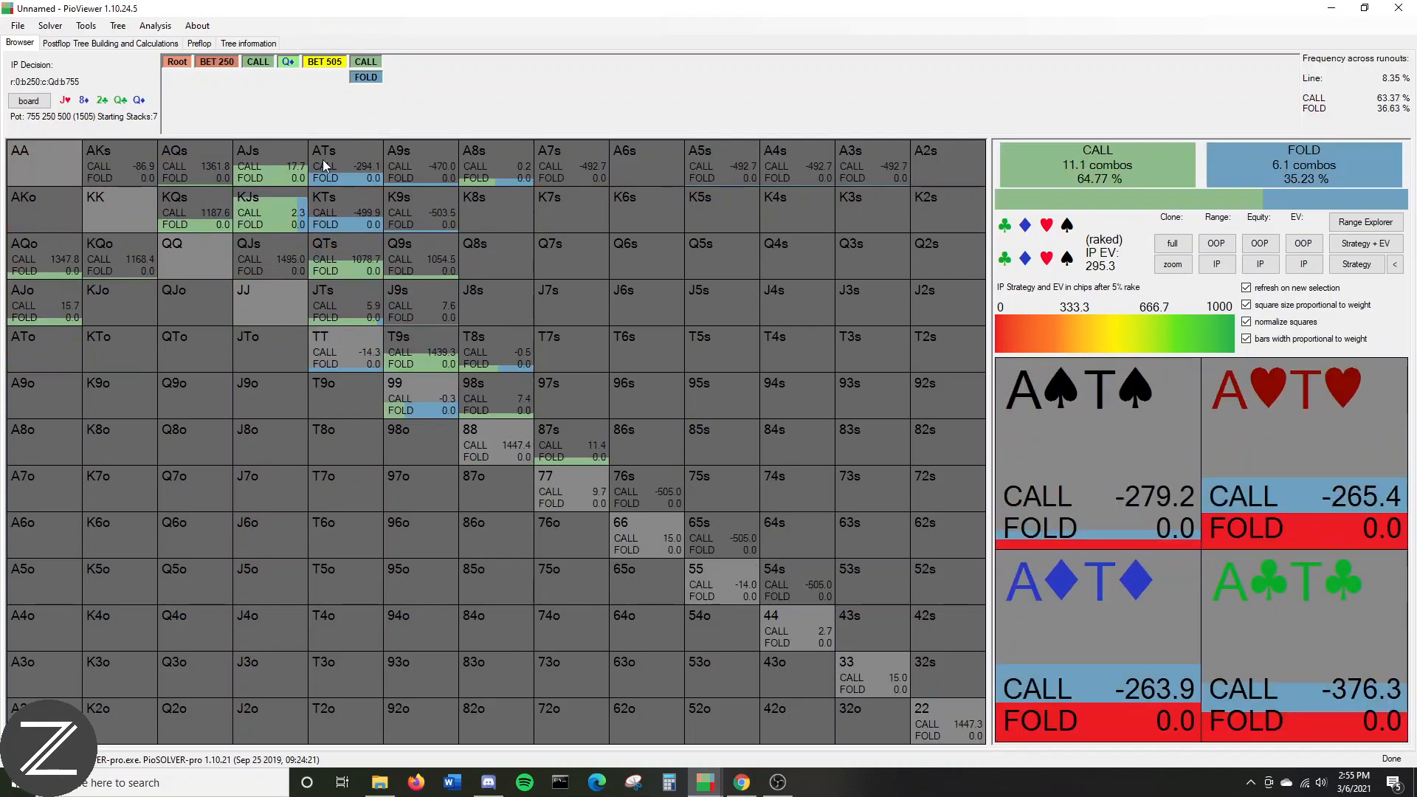
pyautogui.click(290, 65)
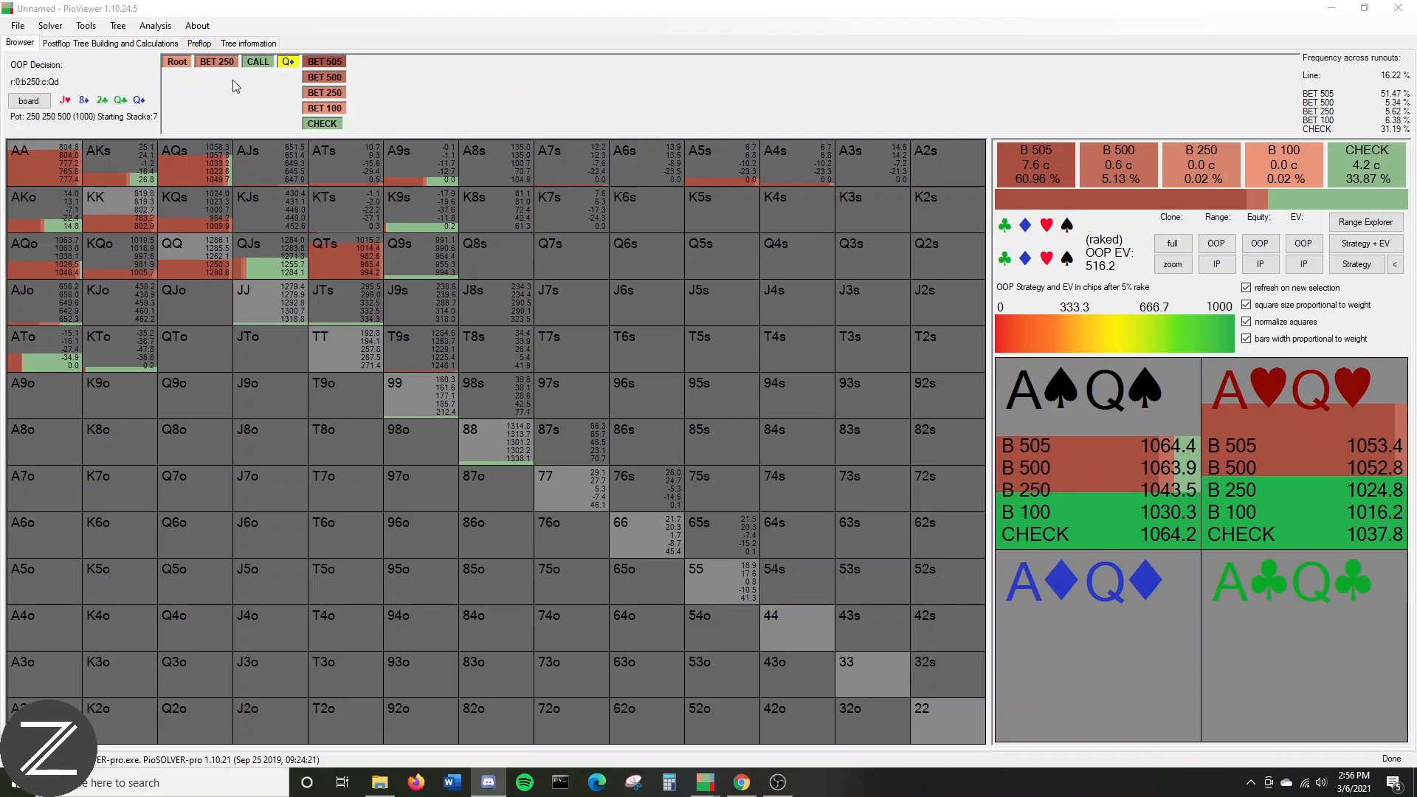
# - View OOP's strategy on the J♦ and A♦ rivers, and IP's response to the 505 bet on the A♦
pyautogui.click(256, 59)
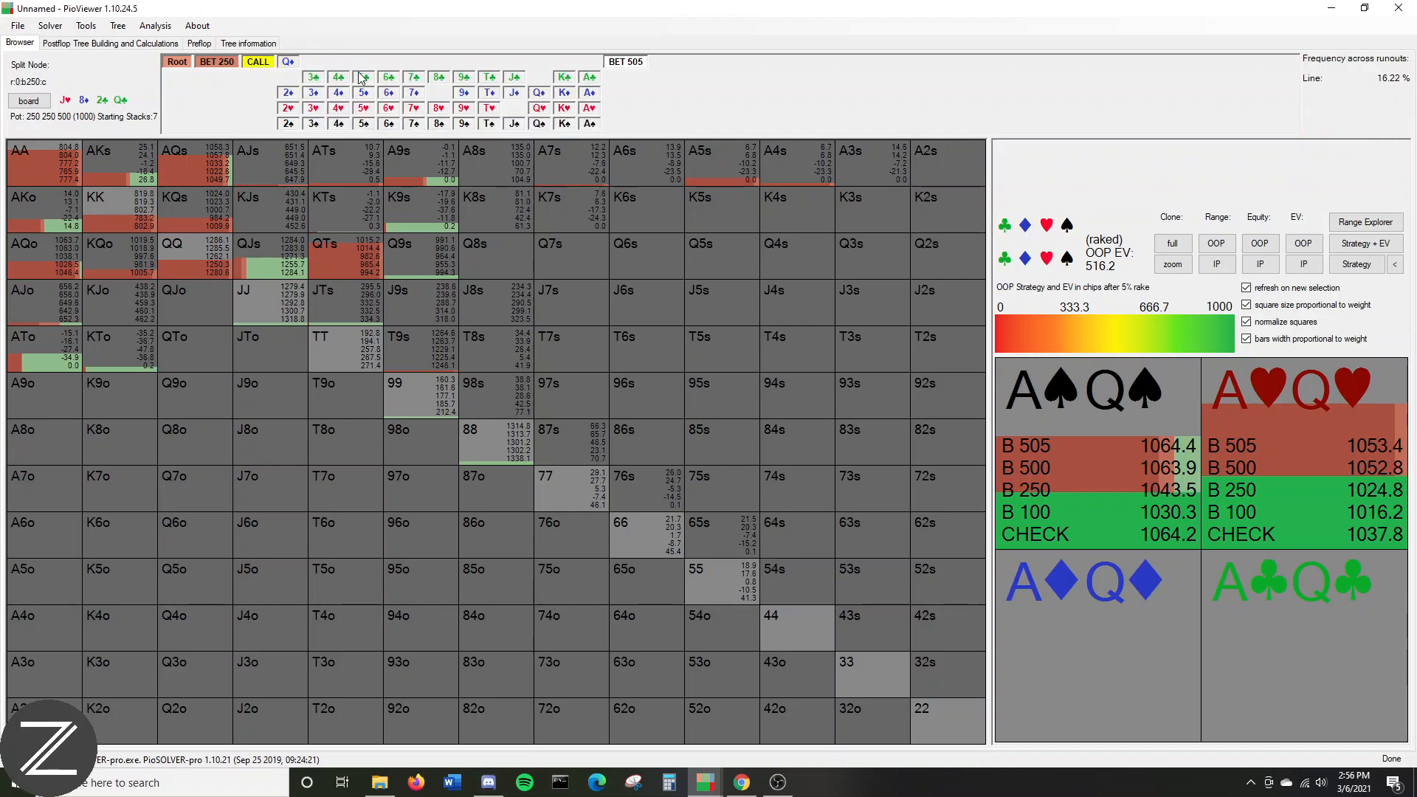
pyautogui.click(513, 93)
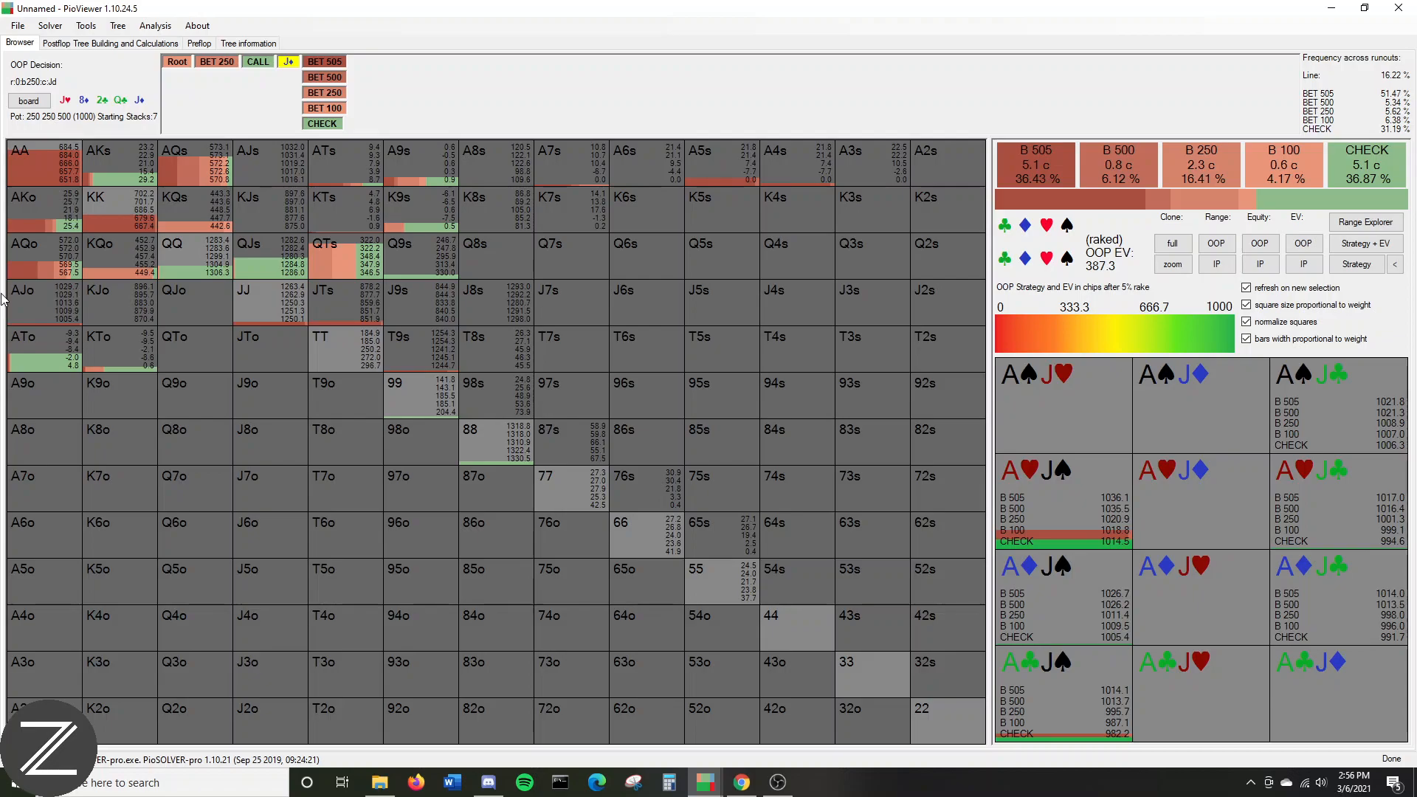
pyautogui.click(288, 61)
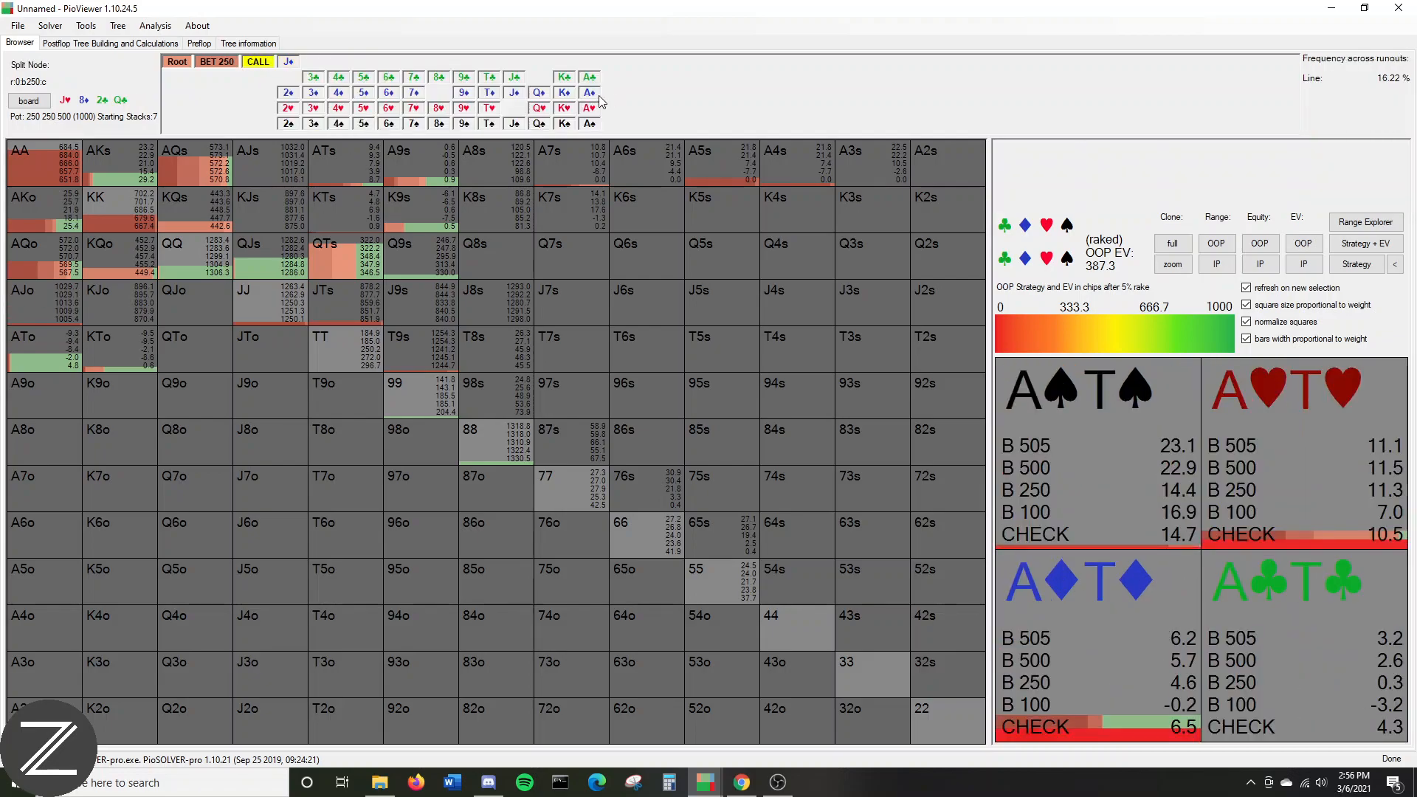
pyautogui.click(589, 94)
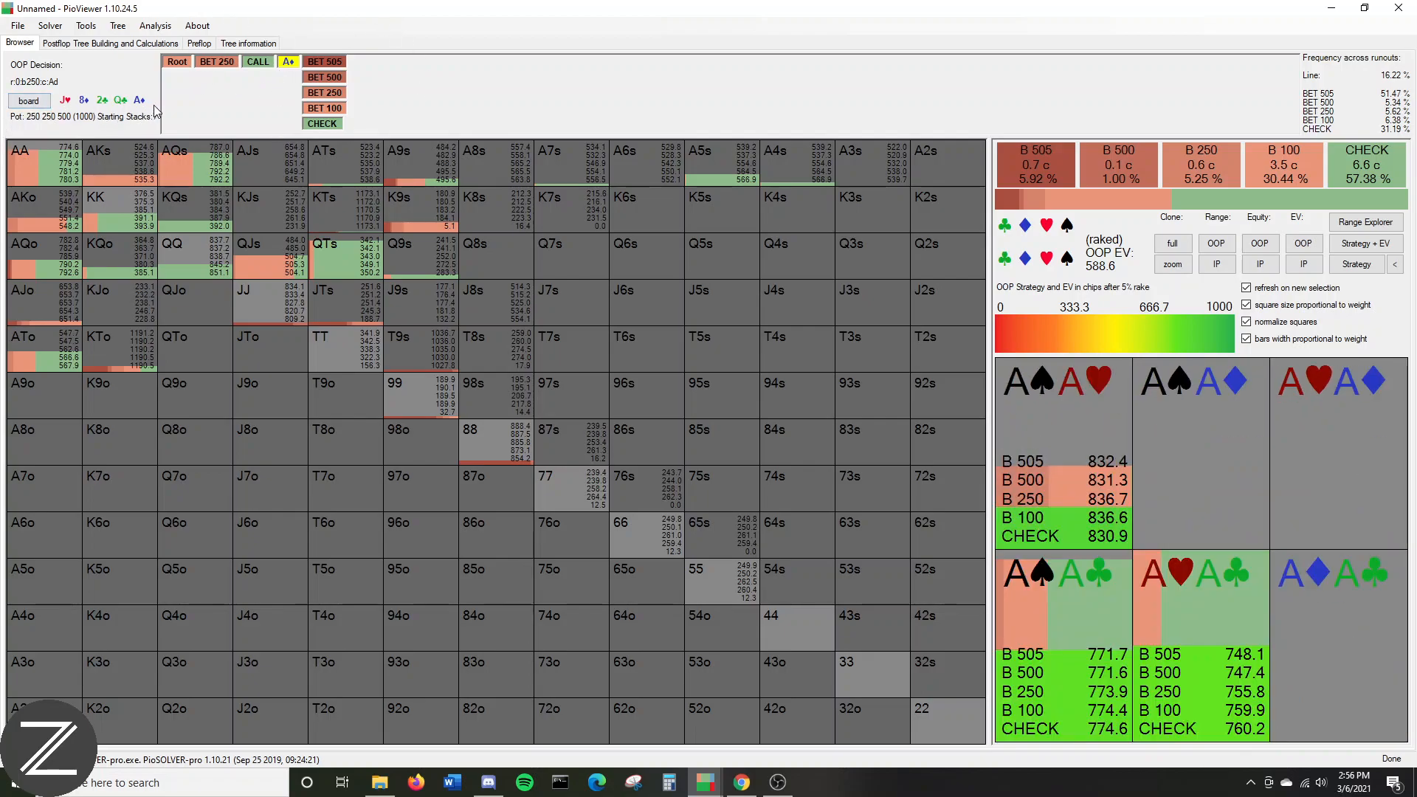
pyautogui.click(324, 64)
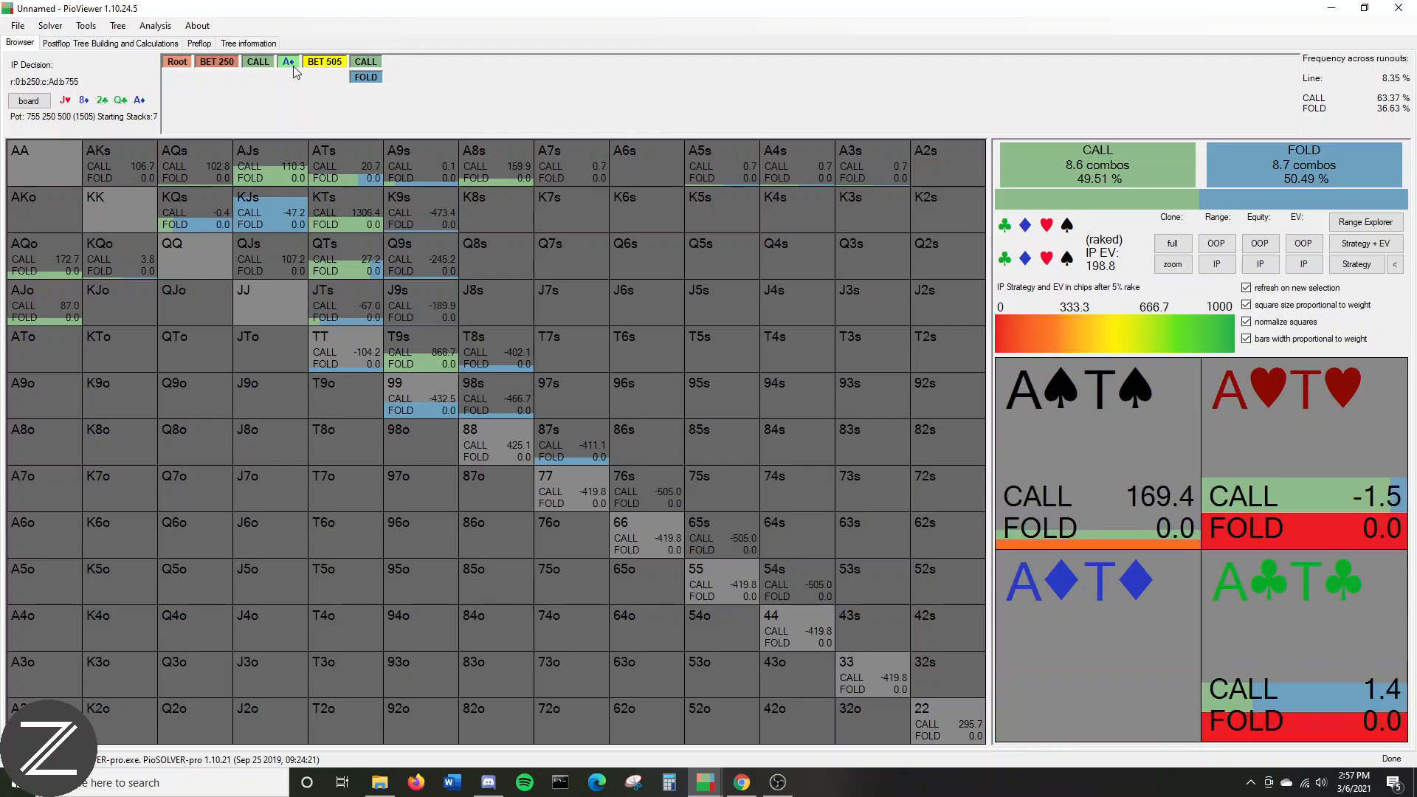
# - Switch to the 7♦ river and examine OOP's strategy and IP's responses to a check and a 505 bet
pyautogui.click(263, 63)
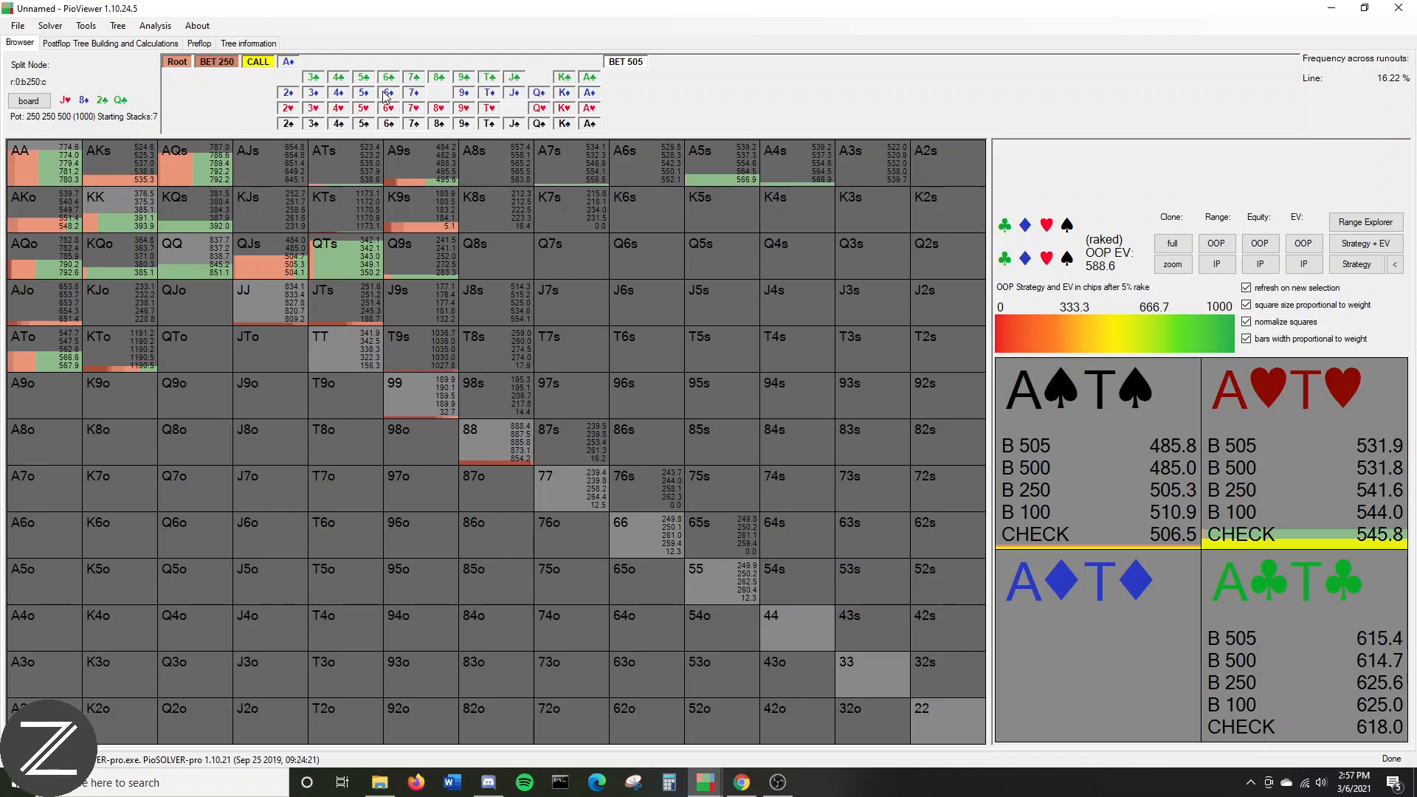
pyautogui.click(414, 93)
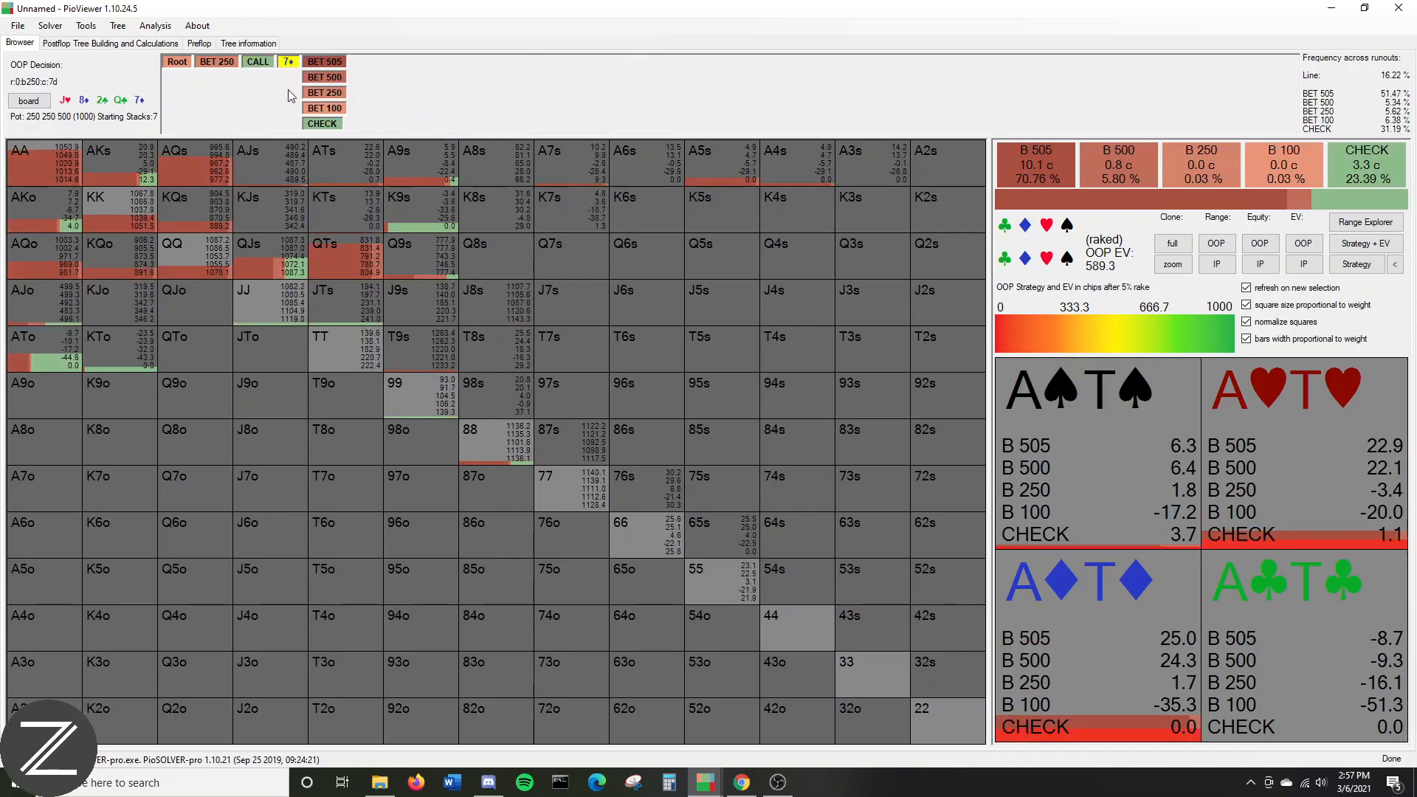
pyautogui.click(322, 124)
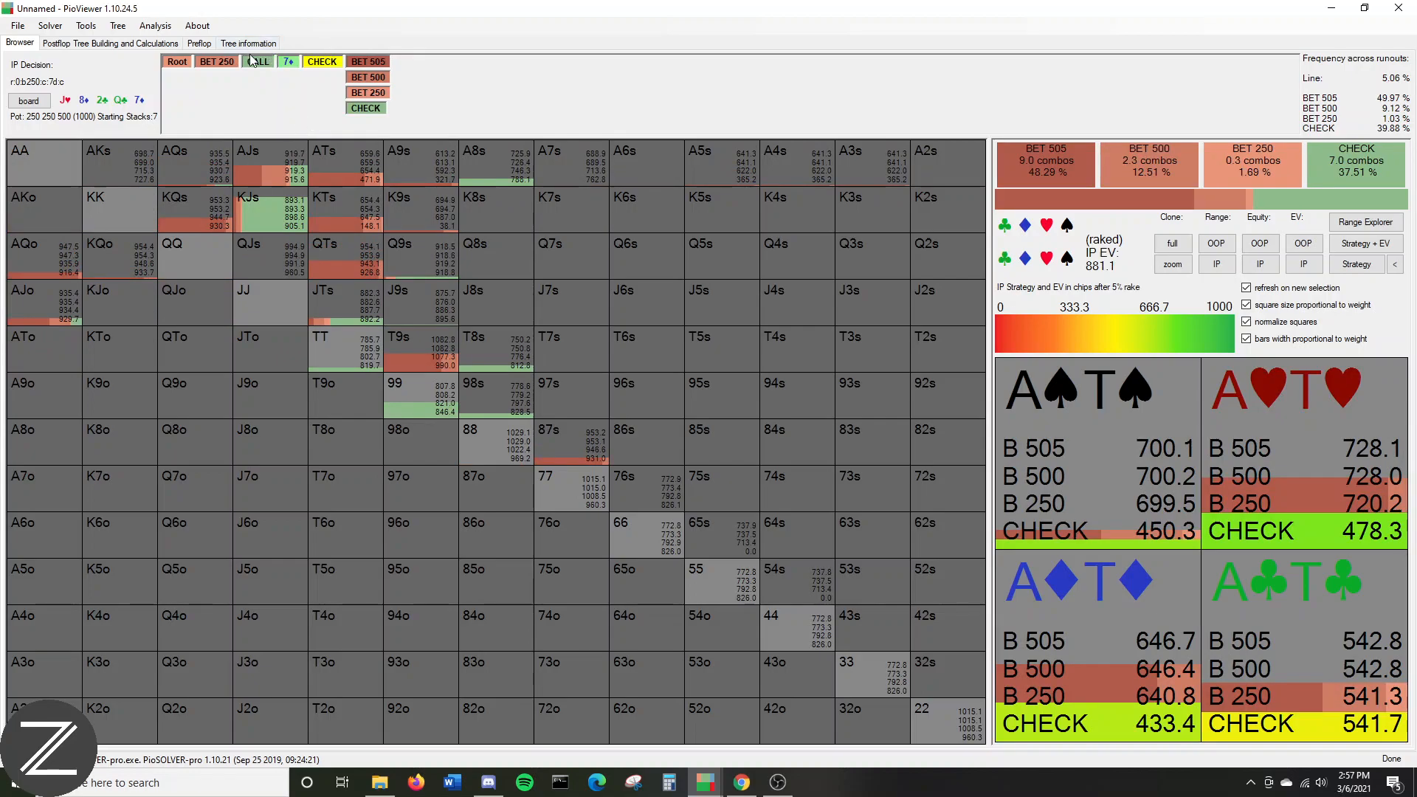
pyautogui.click(289, 62)
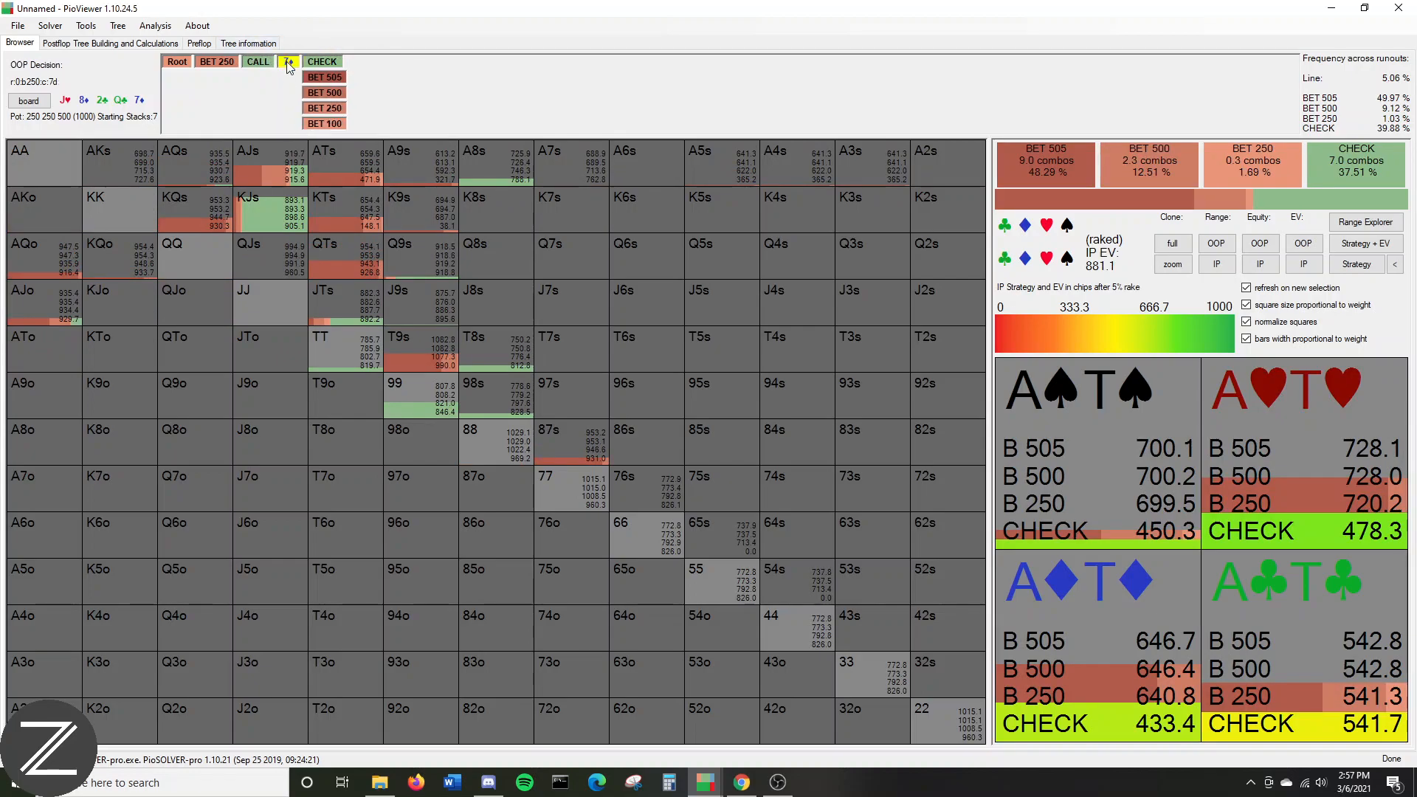
pyautogui.click(322, 79)
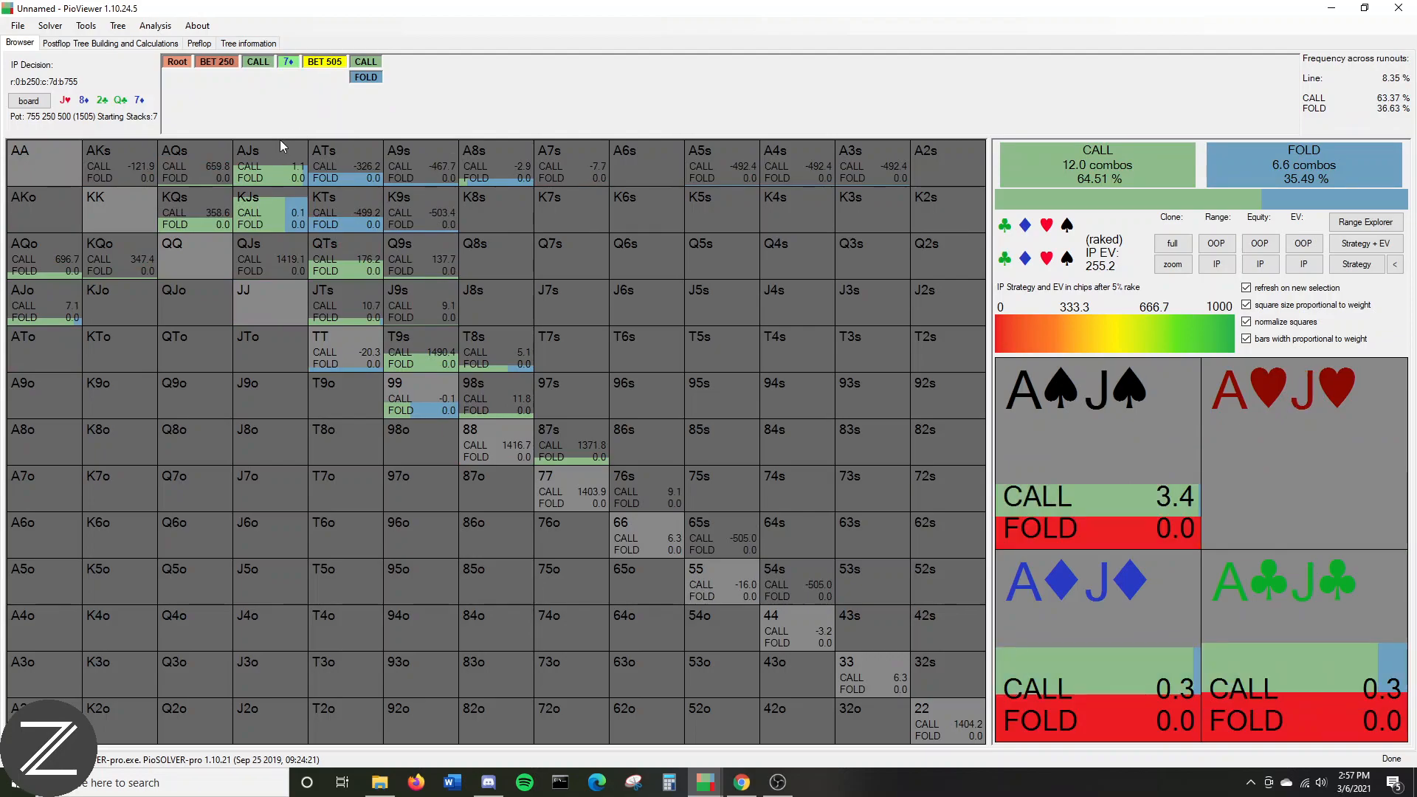
# - Switch to the A♠ river and compare OOP's strategy with IP's responses to the 100 and 250 bets
pyautogui.click(287, 62)
pyautogui.click(591, 124)
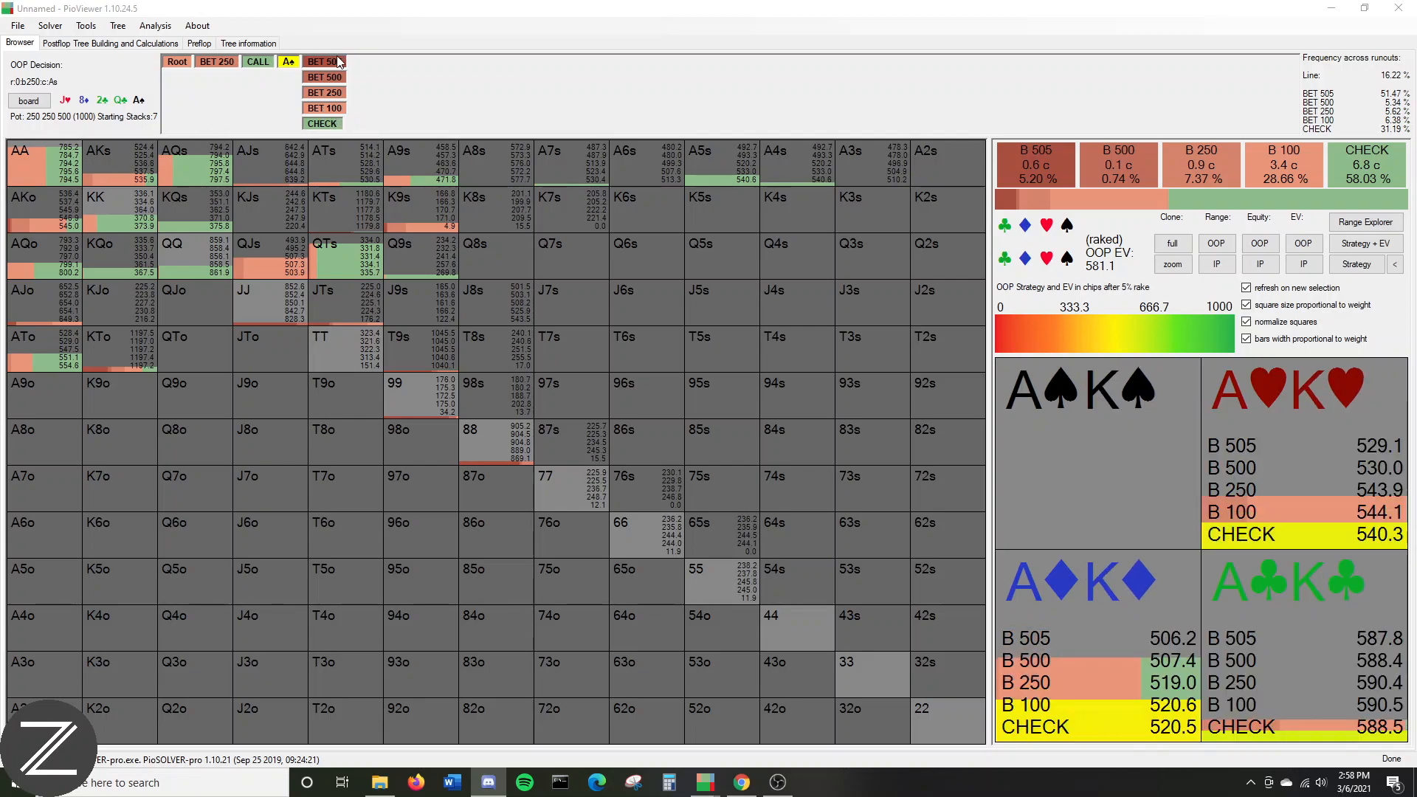
pyautogui.click(340, 108)
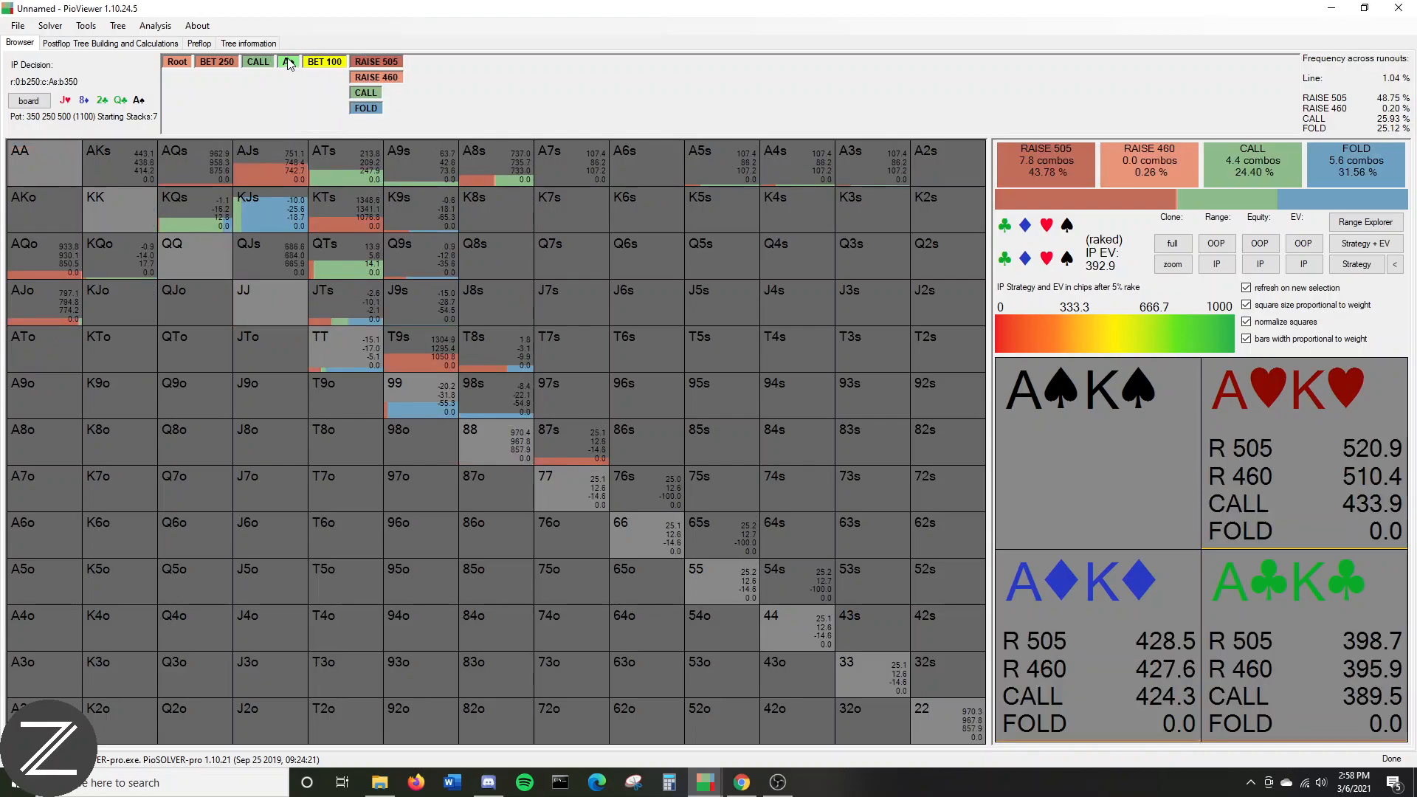
pyautogui.click(299, 67)
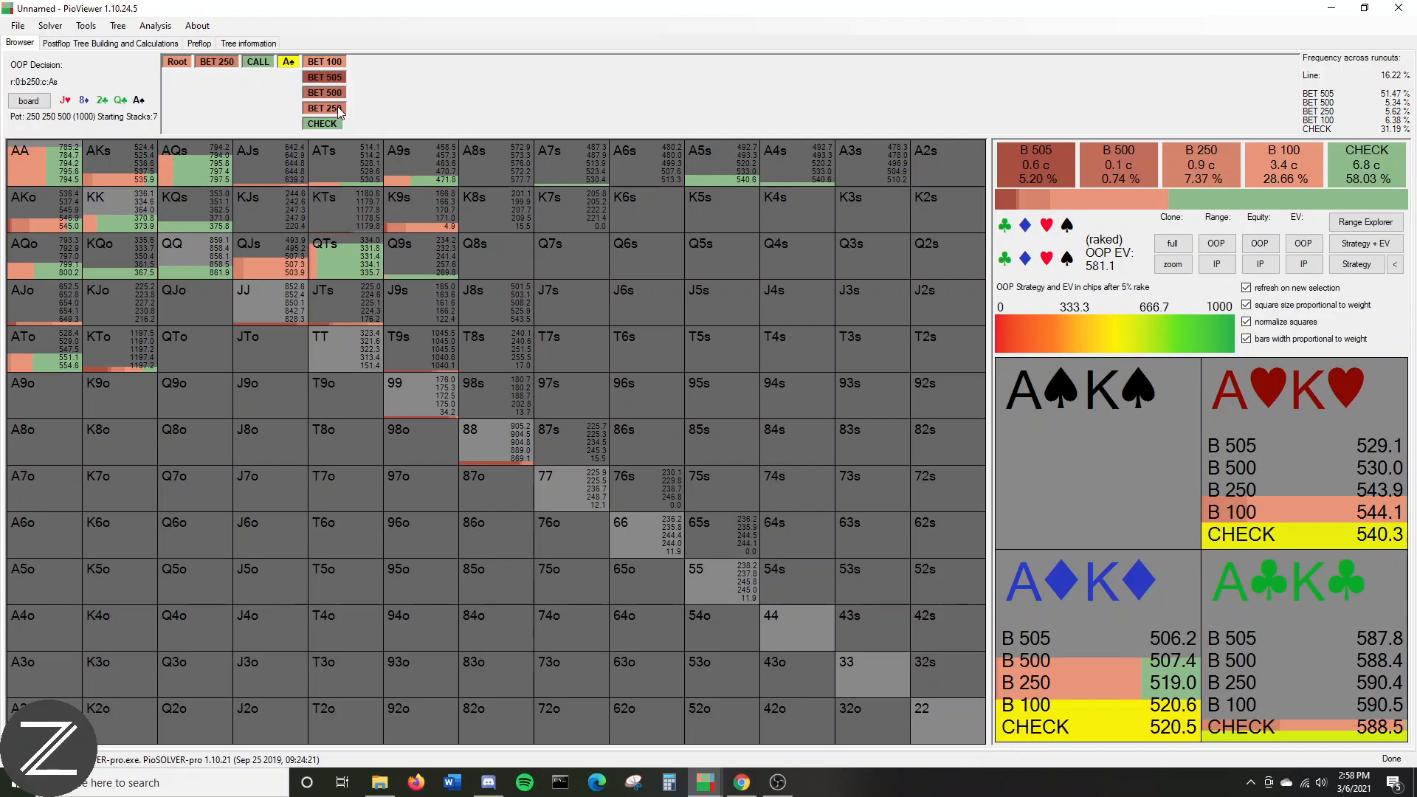
pyautogui.click(339, 64)
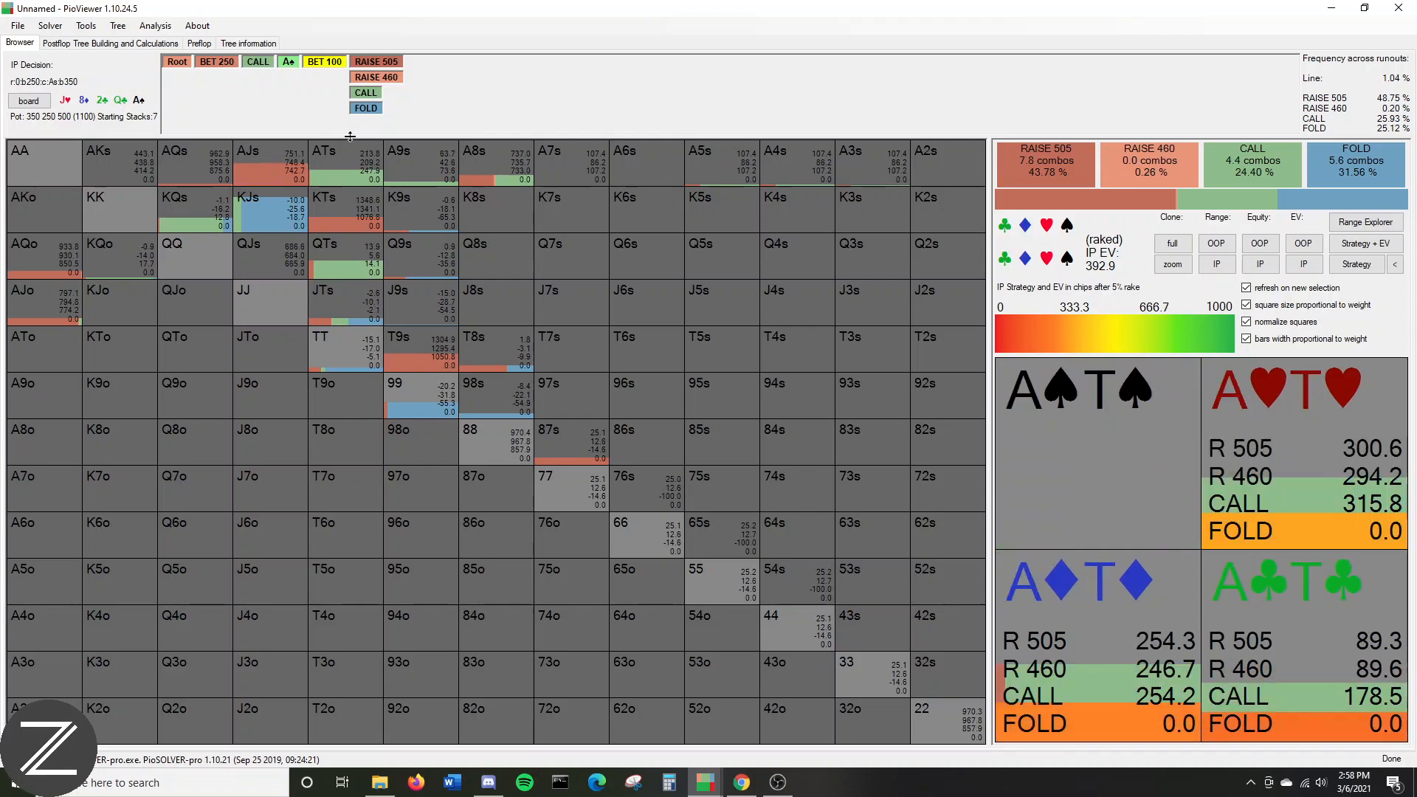
pyautogui.click(289, 62)
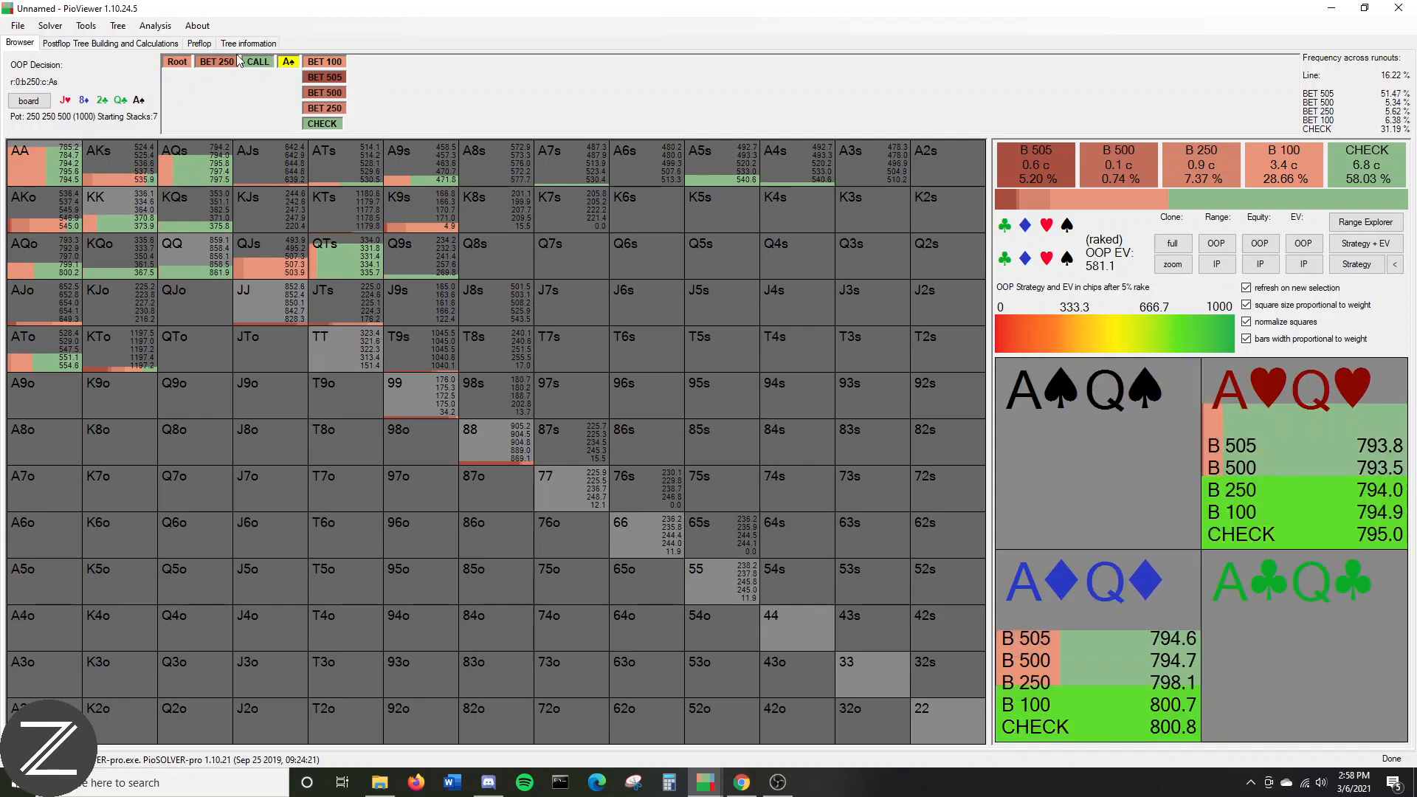
pyautogui.click(315, 64)
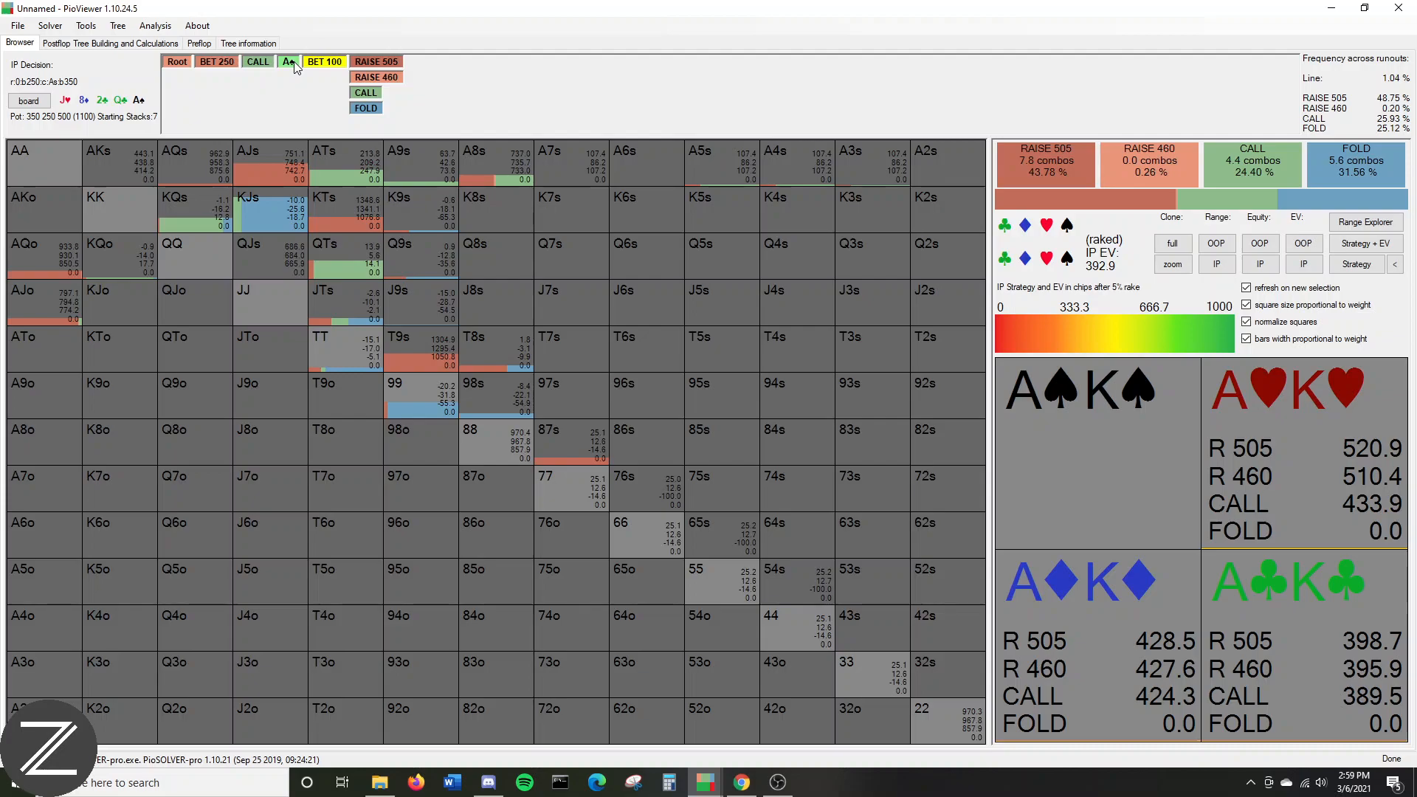
pyautogui.click(290, 64)
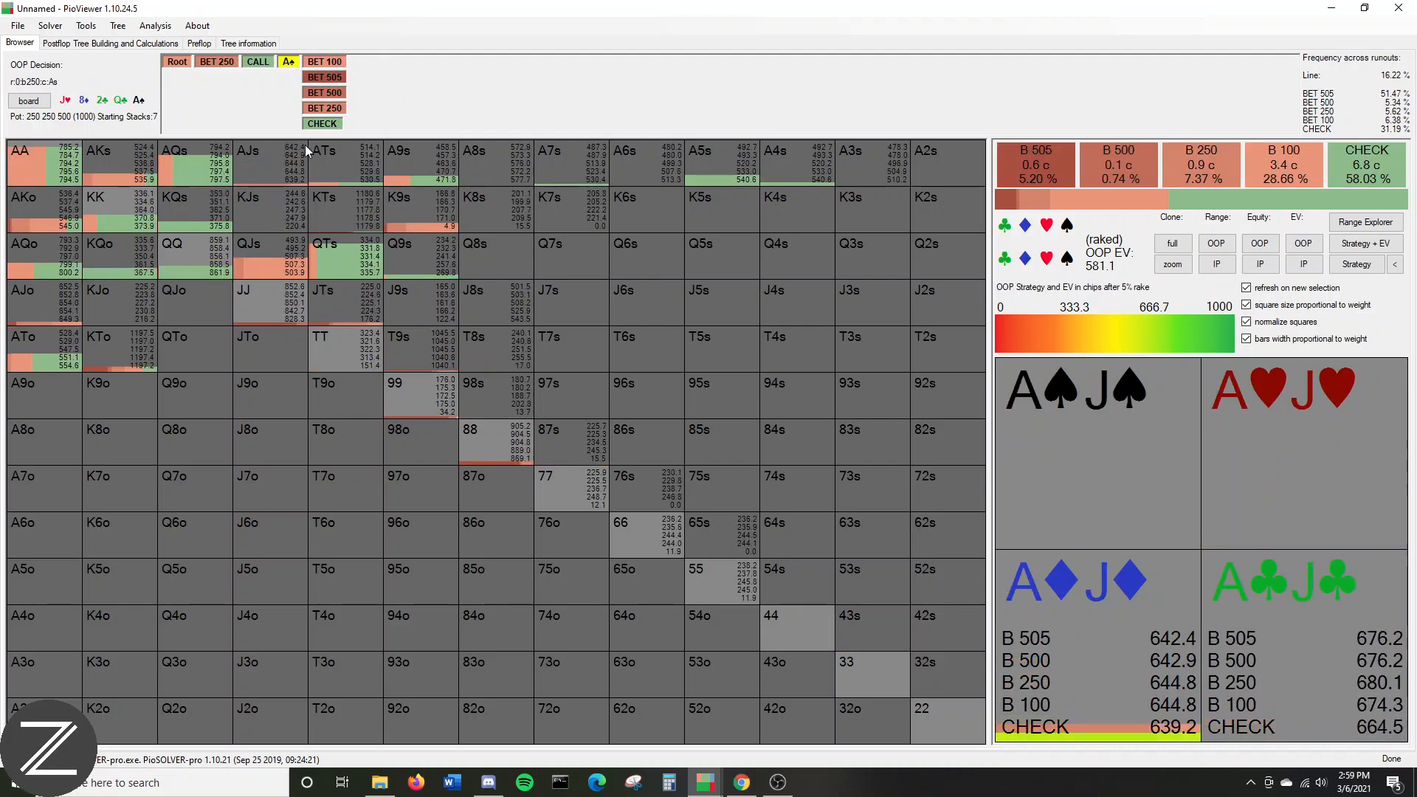
pyautogui.click(339, 106)
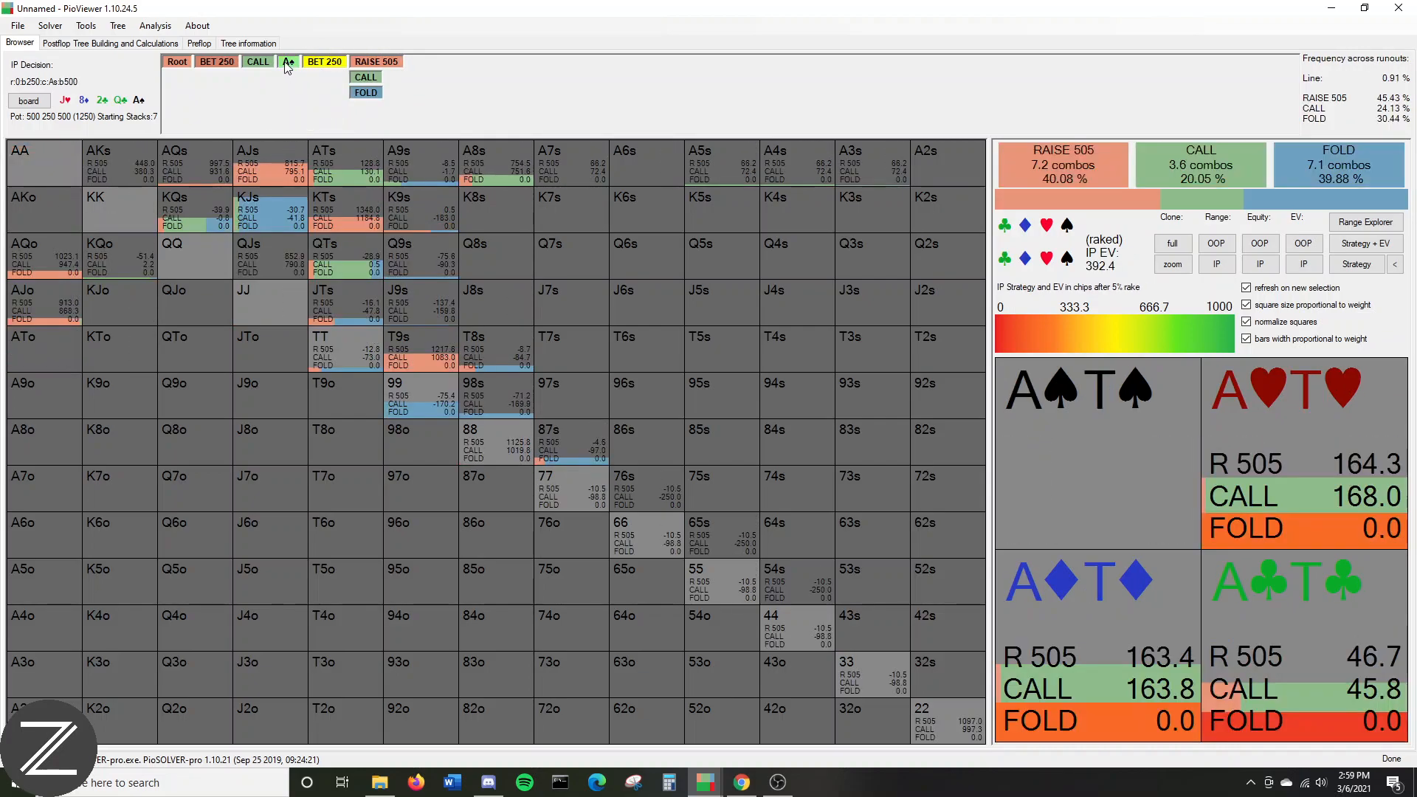
pyautogui.click(288, 65)
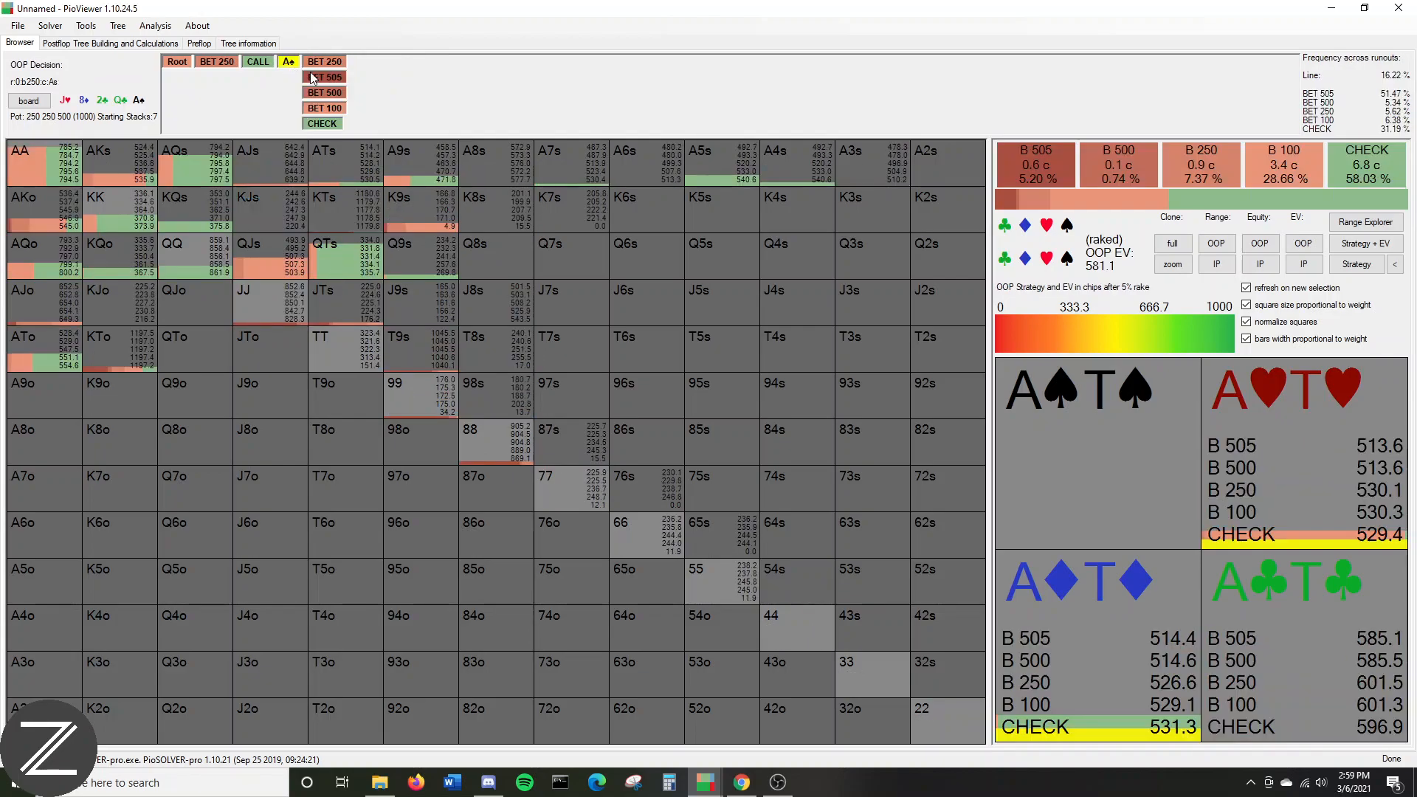